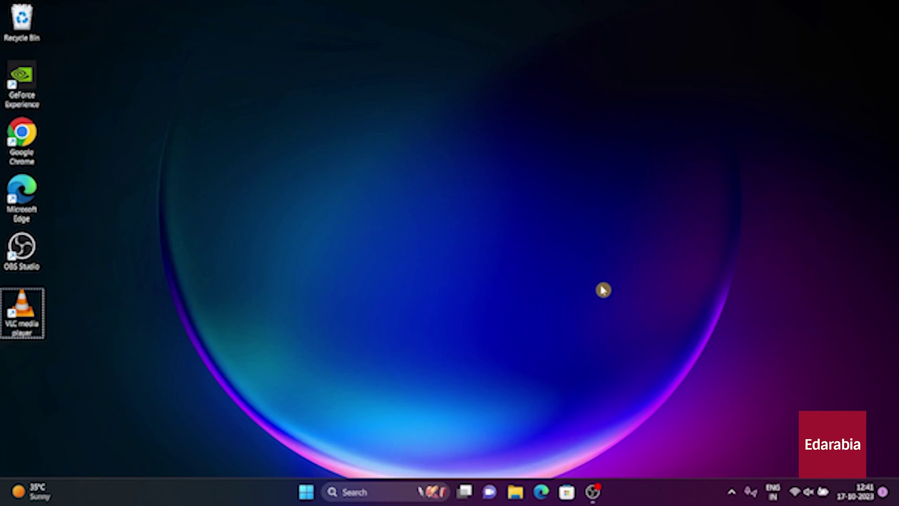
# - Open the widgets panel, scroll through the news and weather, then close it
pyautogui.press('super+w')
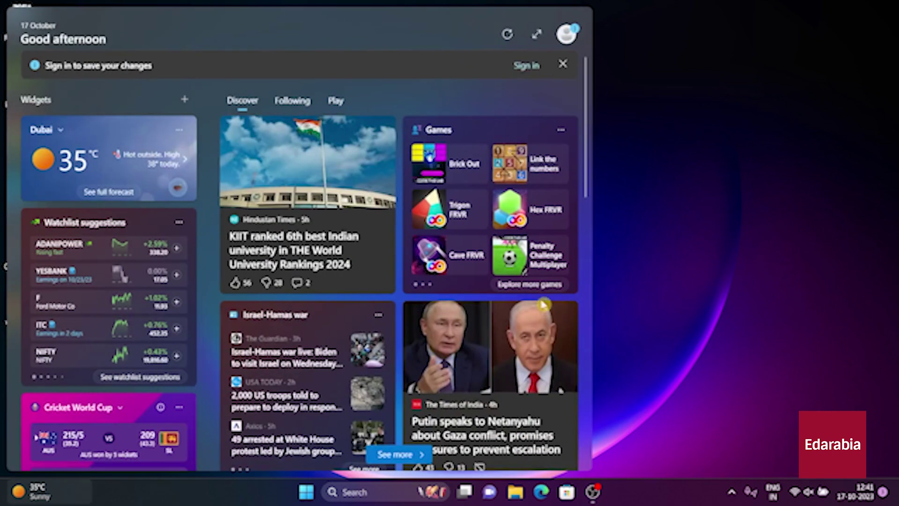
pyautogui.scroll(-10, 347, 289)
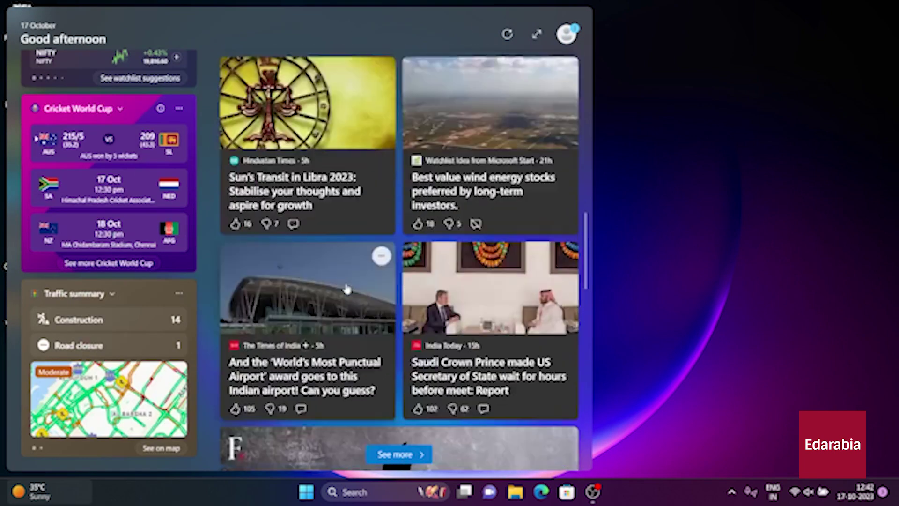
pyautogui.scroll(-10, 346, 289)
pyautogui.scroll(12, 290, 279)
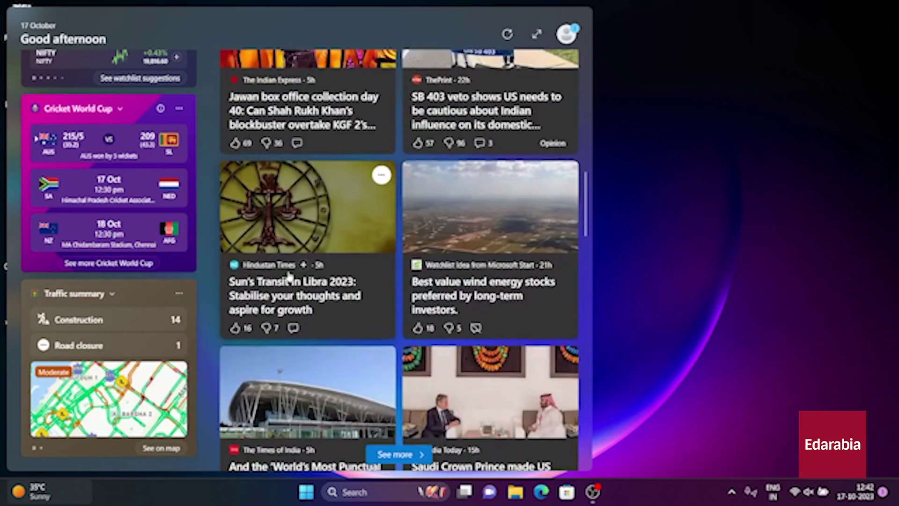
pyautogui.scroll(10, 289, 277)
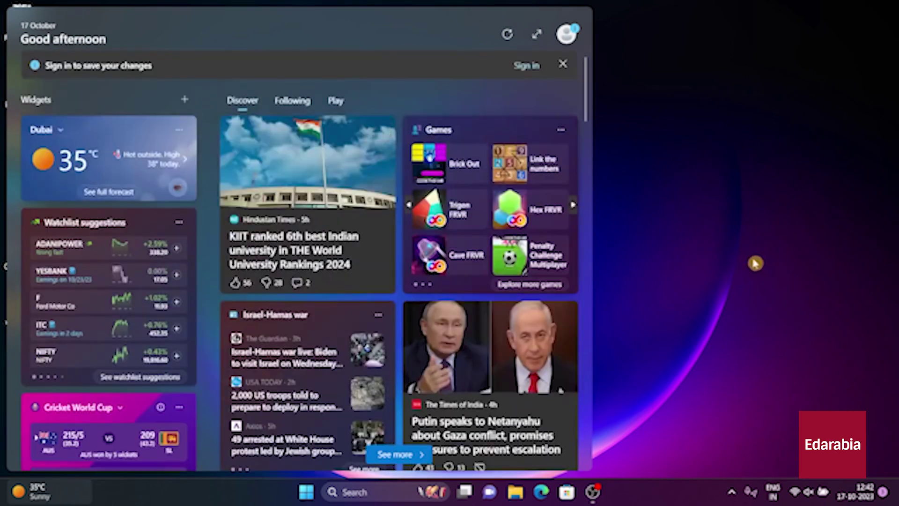
pyautogui.click(725, 263)
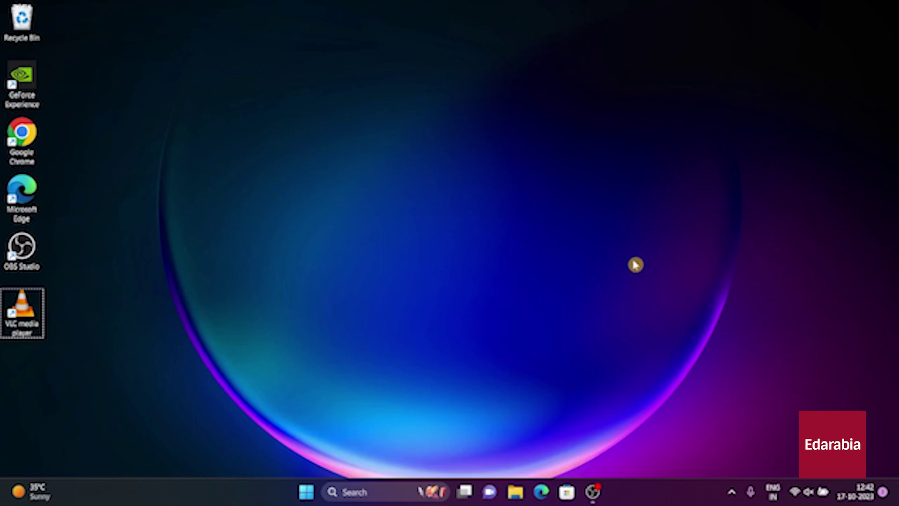
# - Open quick settings, then open and close the notifications and calendar panel
pyautogui.press('super+a')
pyautogui.press('super+n')
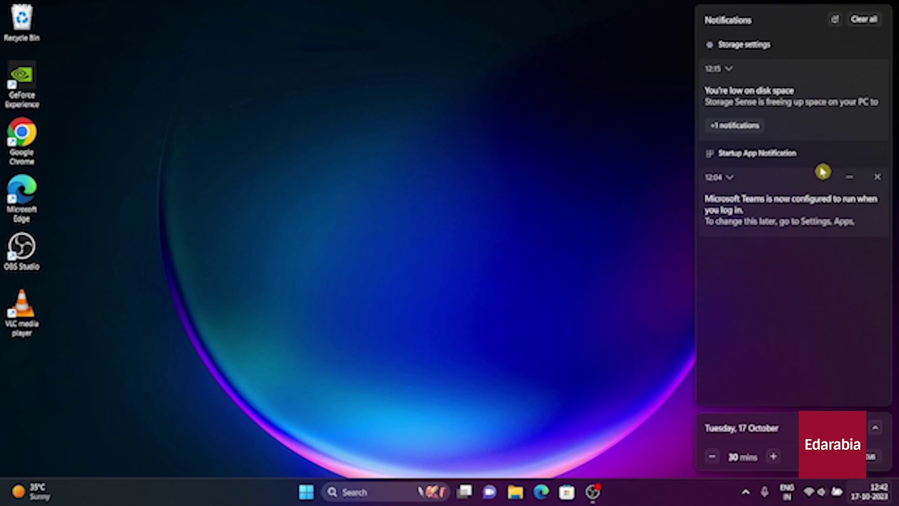
pyautogui.press('super+n')
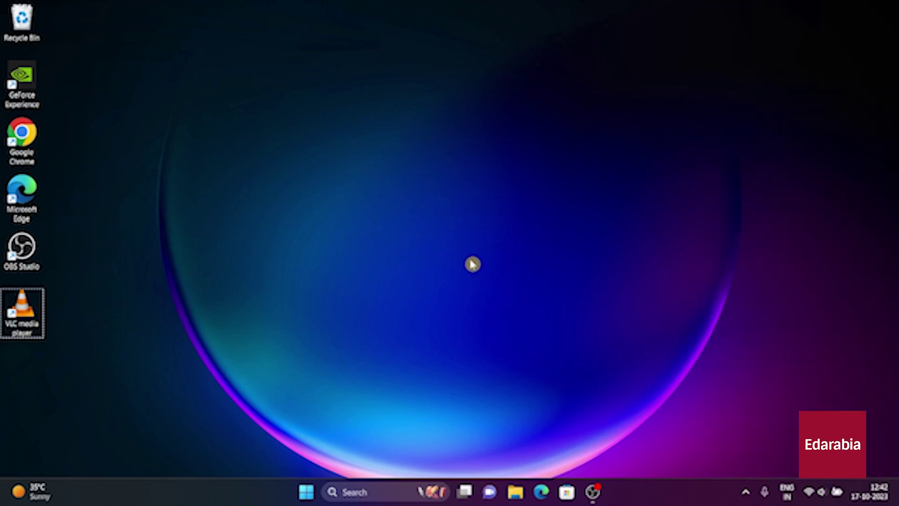
# - Open File Explorer and snap it into the right half of the first snap layout
pyautogui.press('super+e')
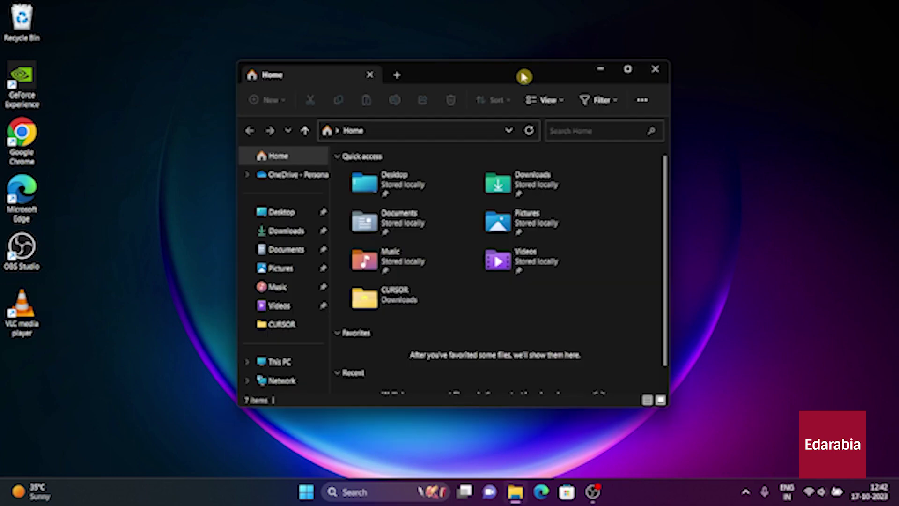
pyautogui.press('super+z')
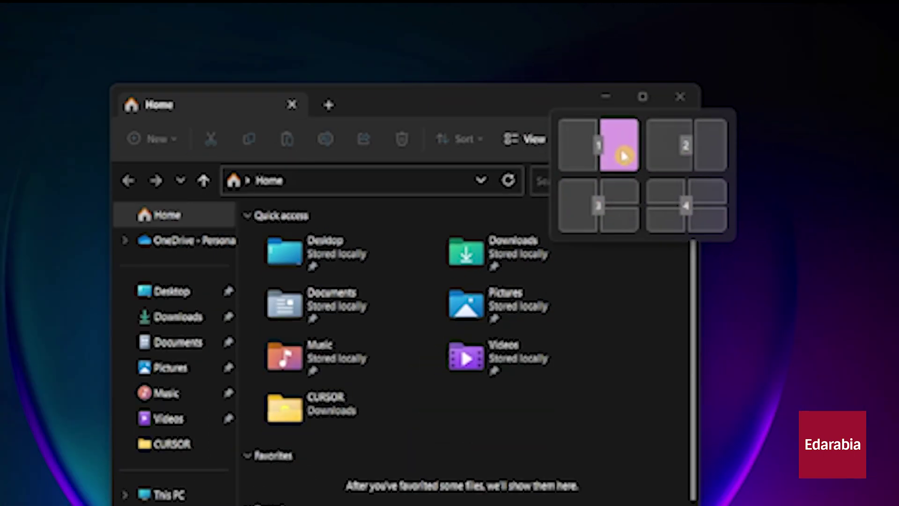
pyautogui.click(623, 155)
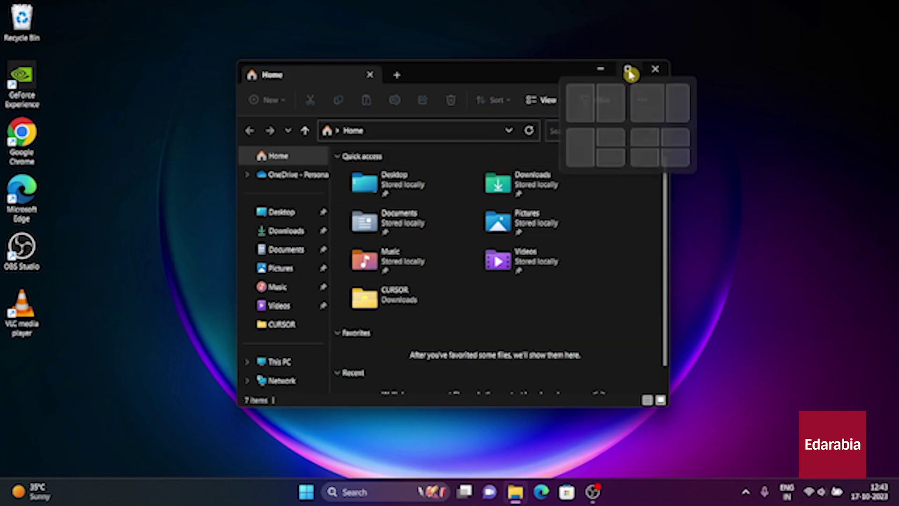
pyautogui.moveTo(628, 71)
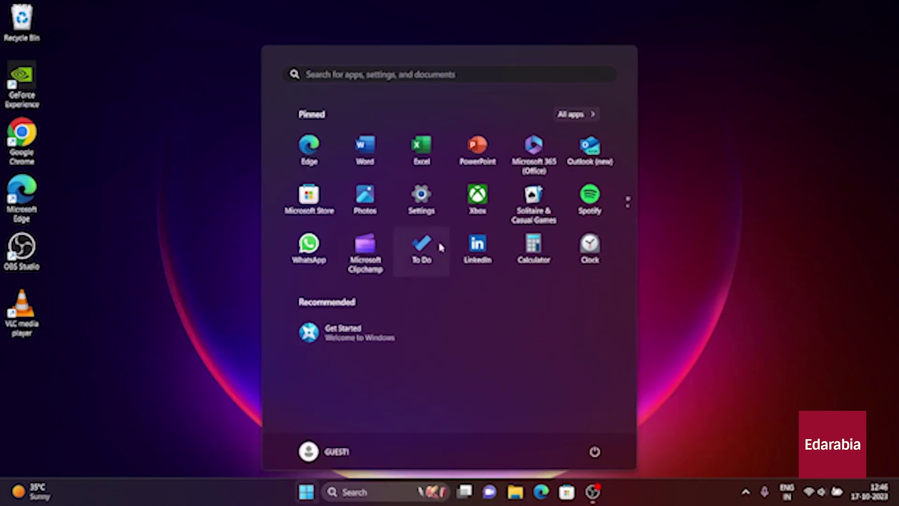
# - Go to Settings > Personalization > Themes and browse more themes in Microsoft Store
pyautogui.click(420, 204)
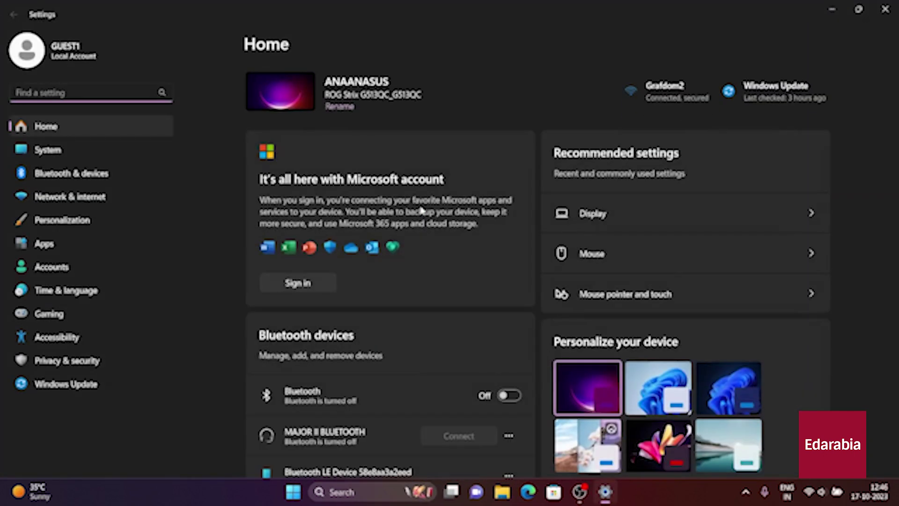
pyautogui.click(47, 221)
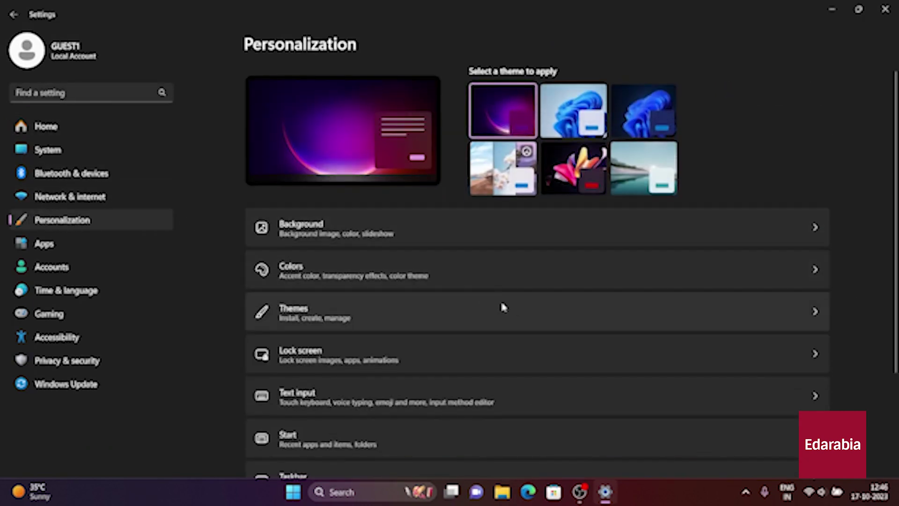
pyautogui.click(508, 305)
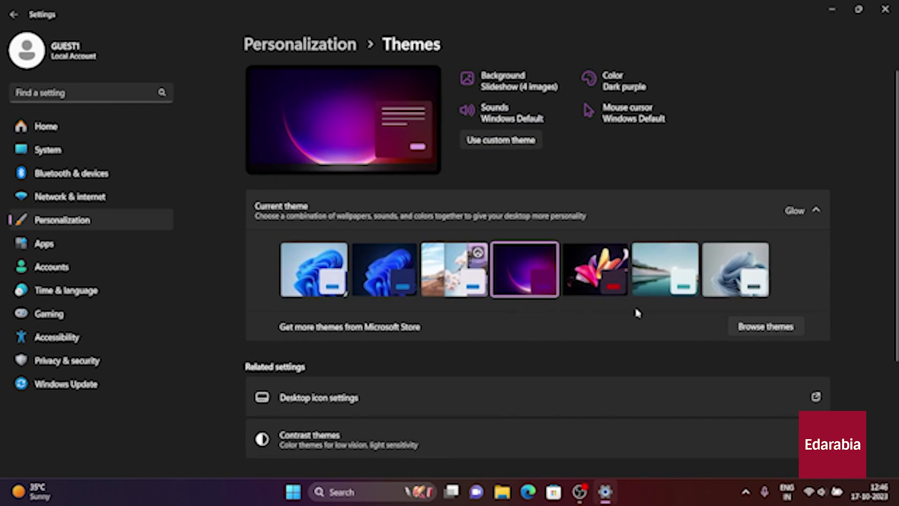
pyautogui.click(769, 327)
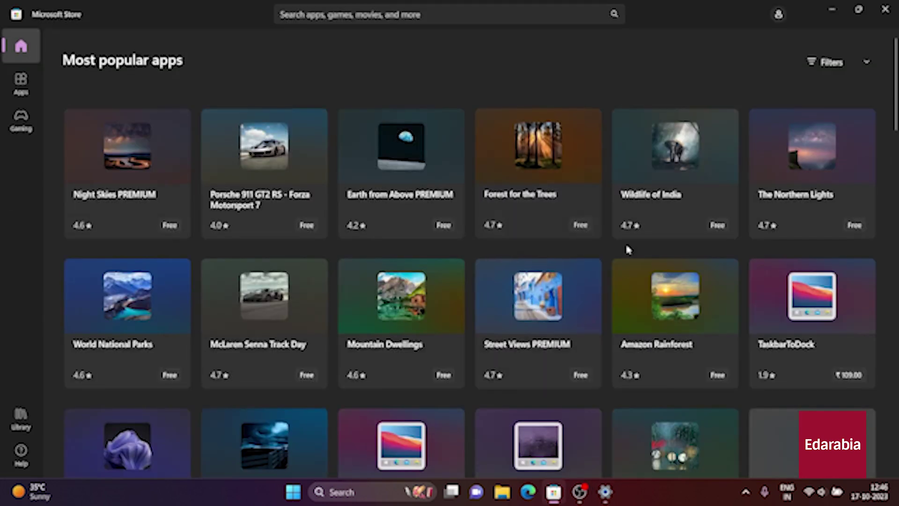
# - Open the Porsche 911 GT2 RS - Forza Motorsport 7 theme page and view its next screenshot
pyautogui.scroll(-10, 620, 285)
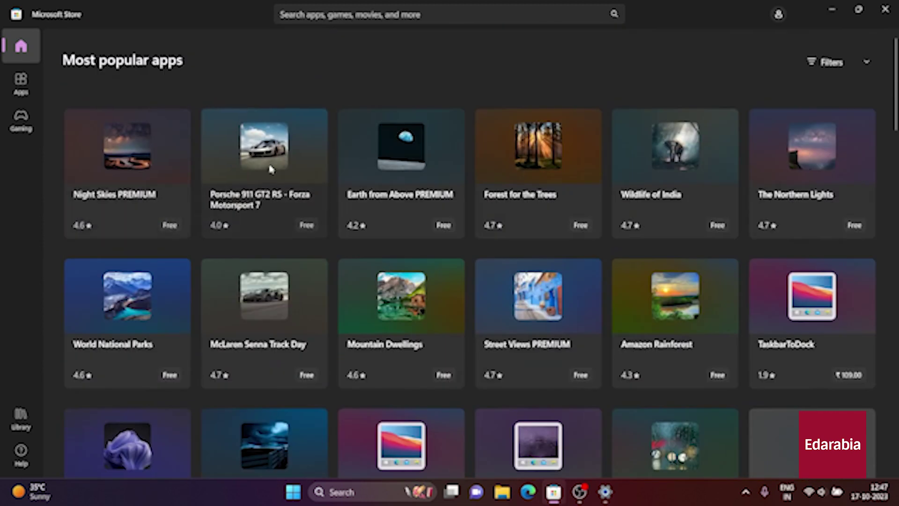
pyautogui.click(268, 163)
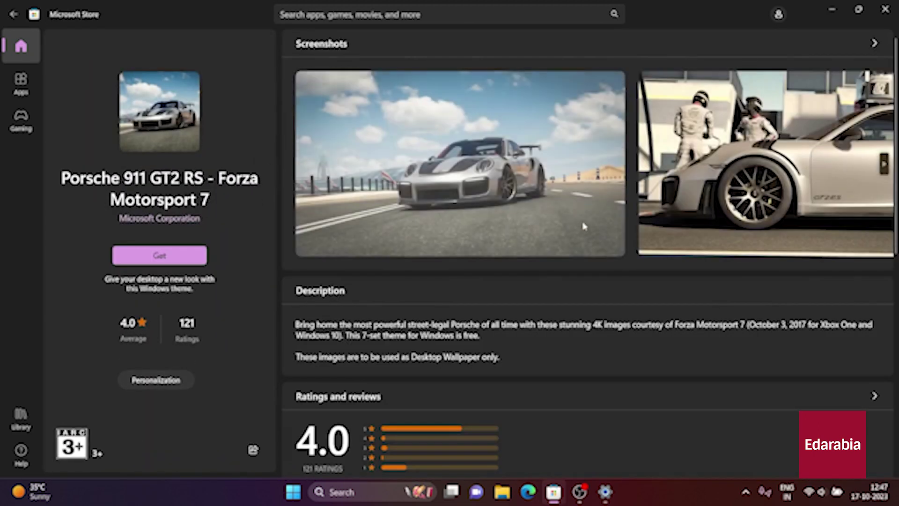
pyautogui.click(886, 165)
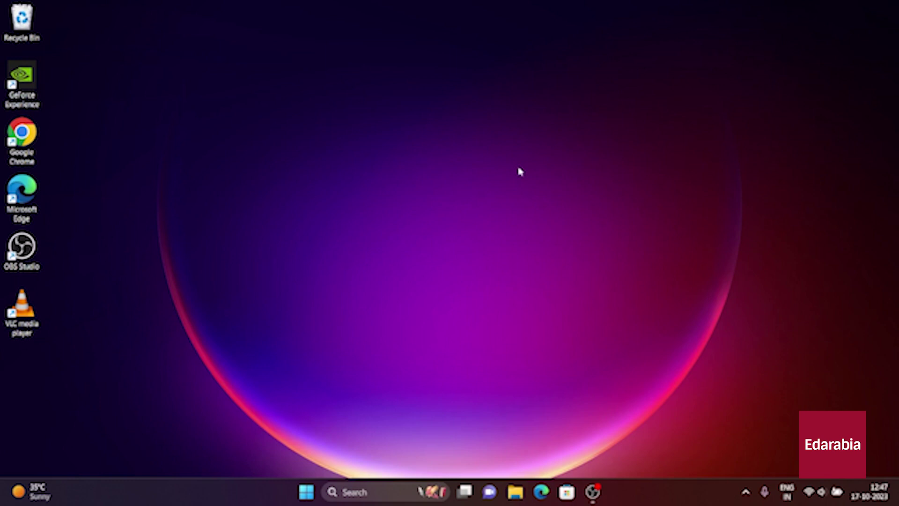
pyautogui.hotkey('ctrl', 'shift', 'Escape')
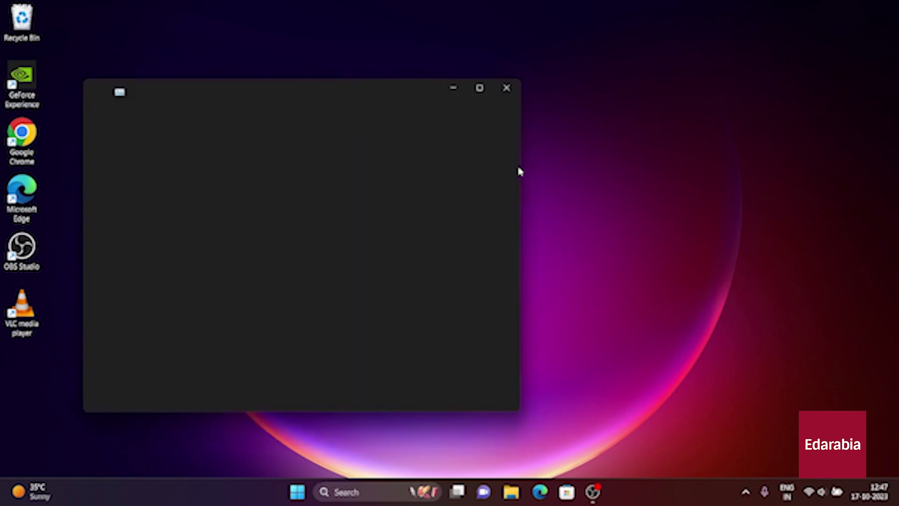
pyautogui.moveTo(379, 86); pyautogui.dragTo(512, 68)
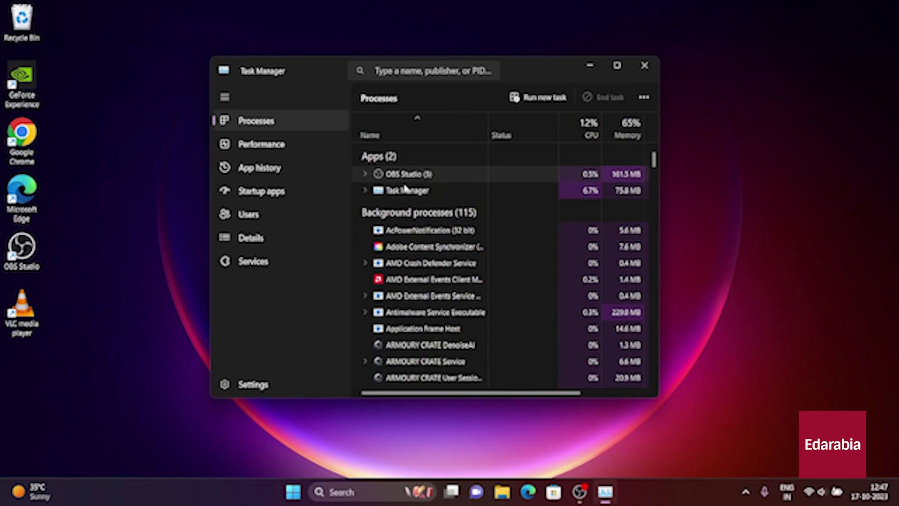
pyautogui.click(648, 66)
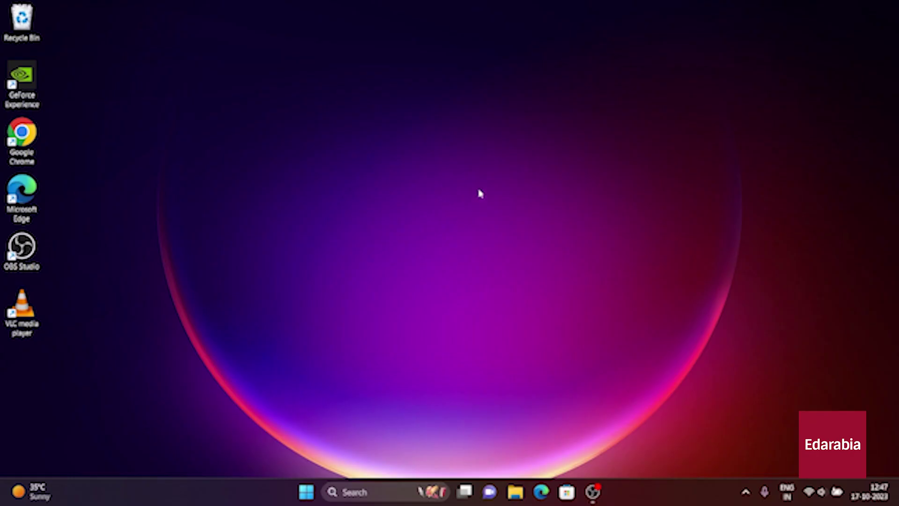
# - In Display settings, turn Night light on and switch its schedule off
pyautogui.rightClick(451, 165)
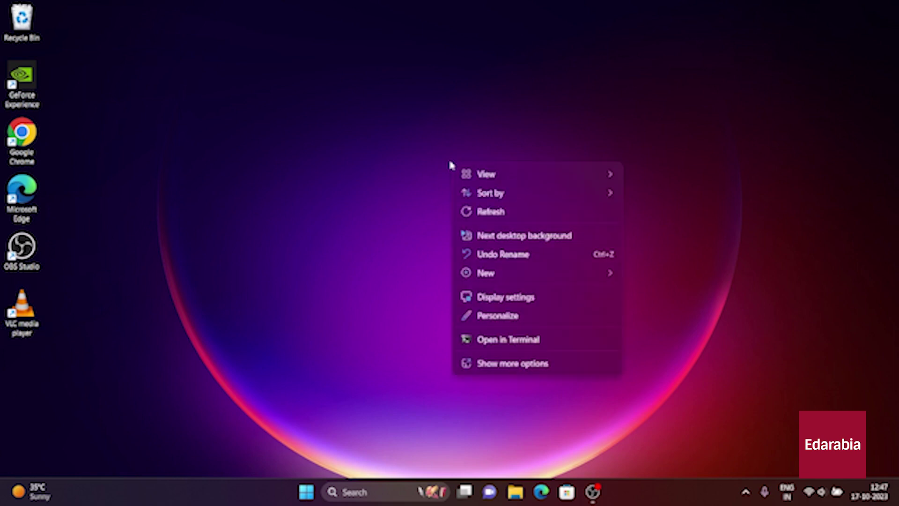
pyautogui.click(501, 302)
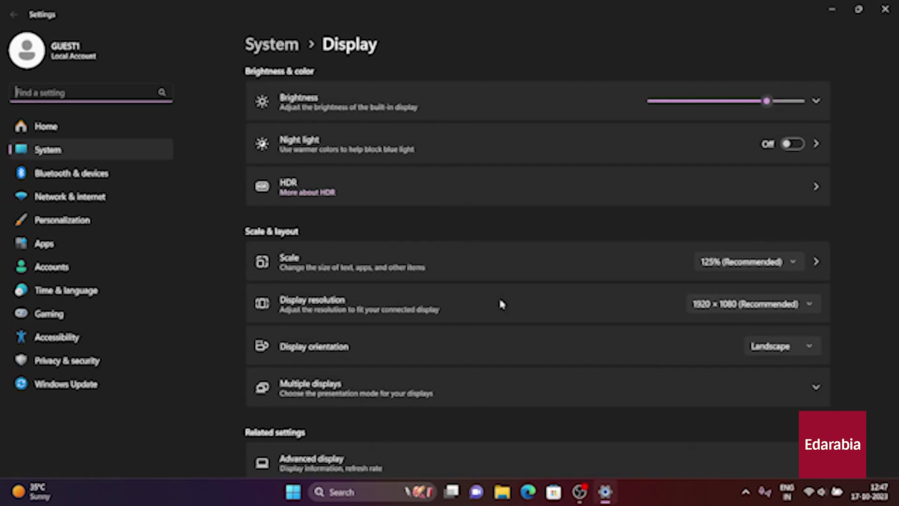
pyautogui.click(796, 145)
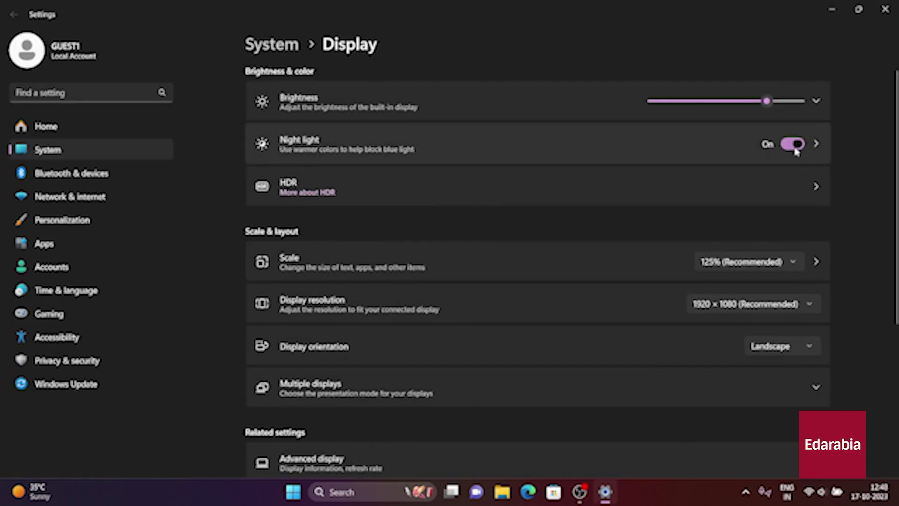
pyautogui.click(796, 149)
pyautogui.click(794, 172)
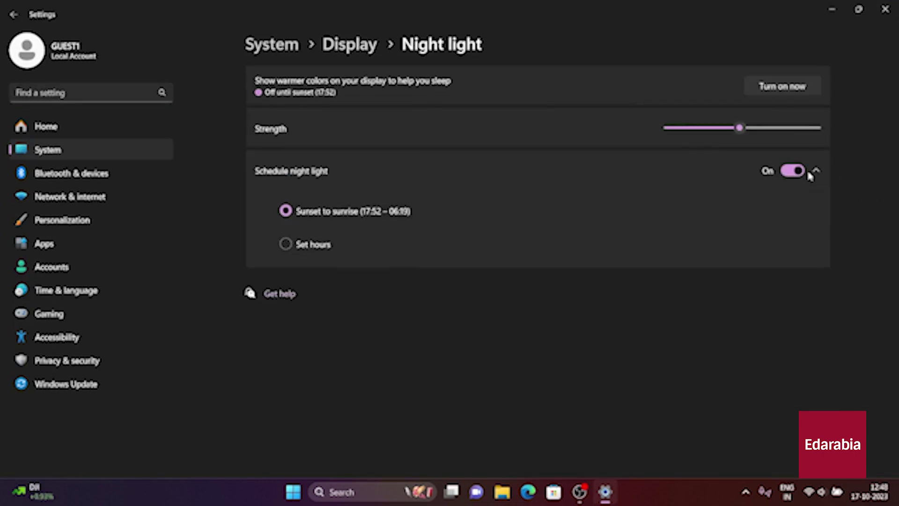
pyautogui.click(794, 172)
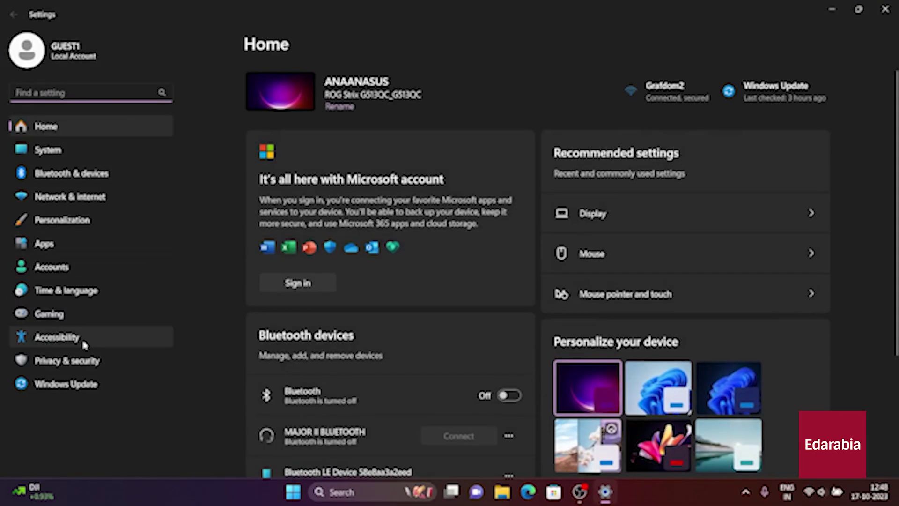
# - Under Accessibility > Mouse pointer and touch, enlarge the pointer to 15 and try orange and magenta custom colours
pyautogui.click(82, 341)
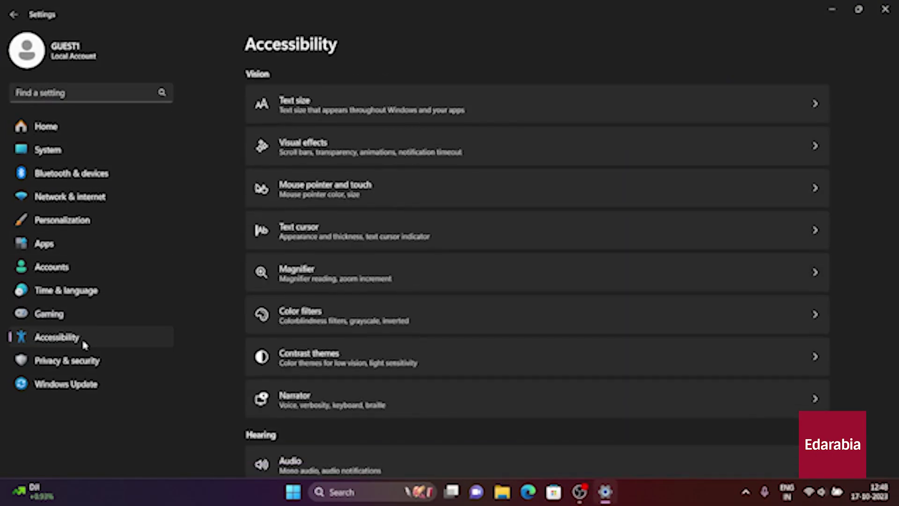
pyautogui.click(401, 187)
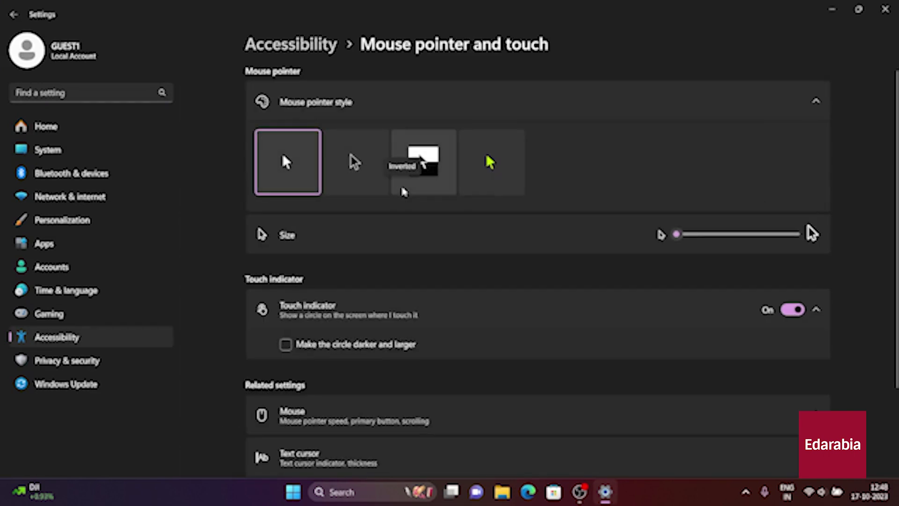
pyautogui.moveTo(677, 234); pyautogui.dragTo(796, 241)
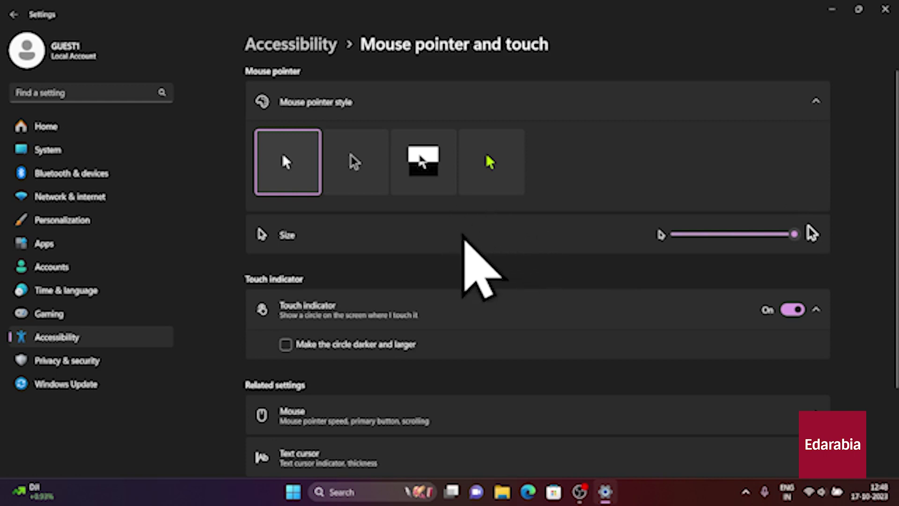
pyautogui.click(488, 172)
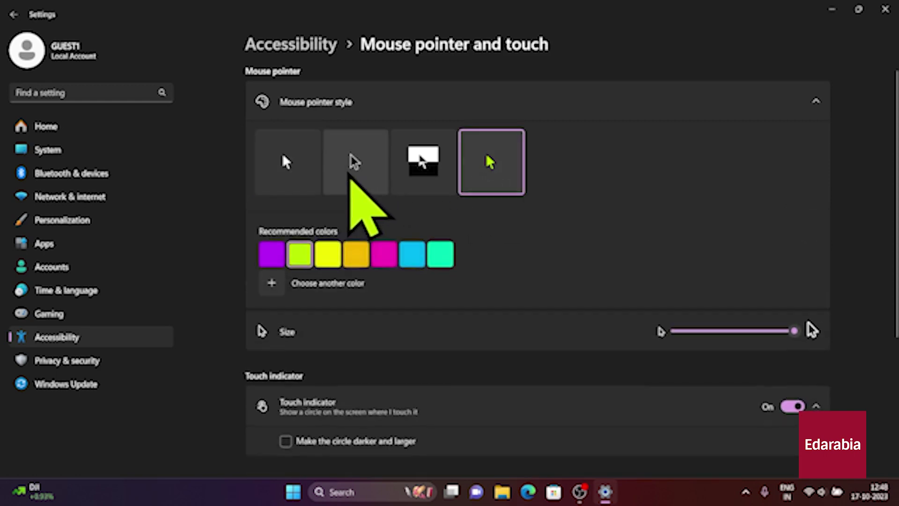
pyautogui.click(363, 253)
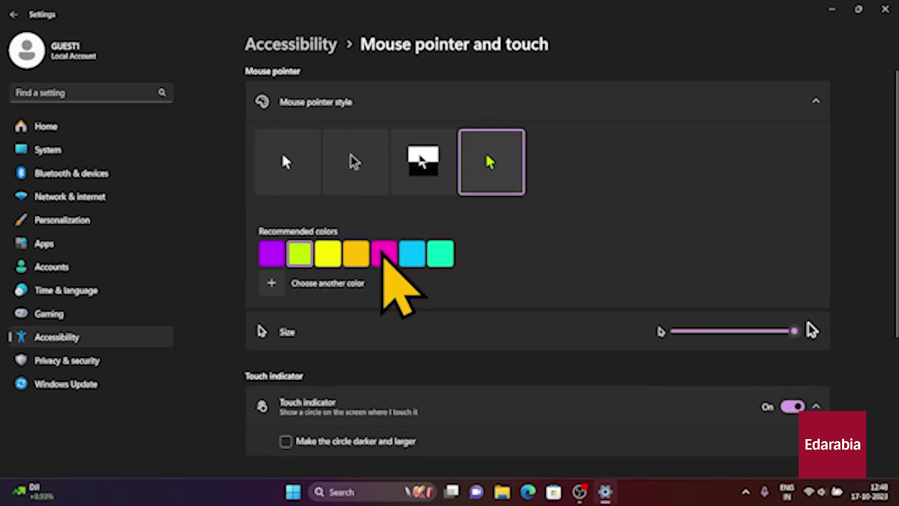
pyautogui.click(382, 256)
# - Try the black pointer style, then return to the white style at size 1
pyautogui.click(353, 160)
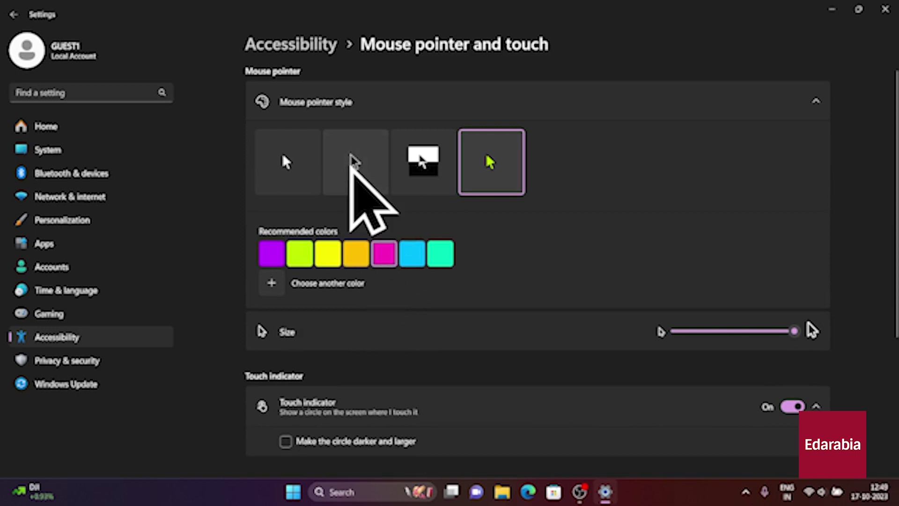
pyautogui.click(286, 160)
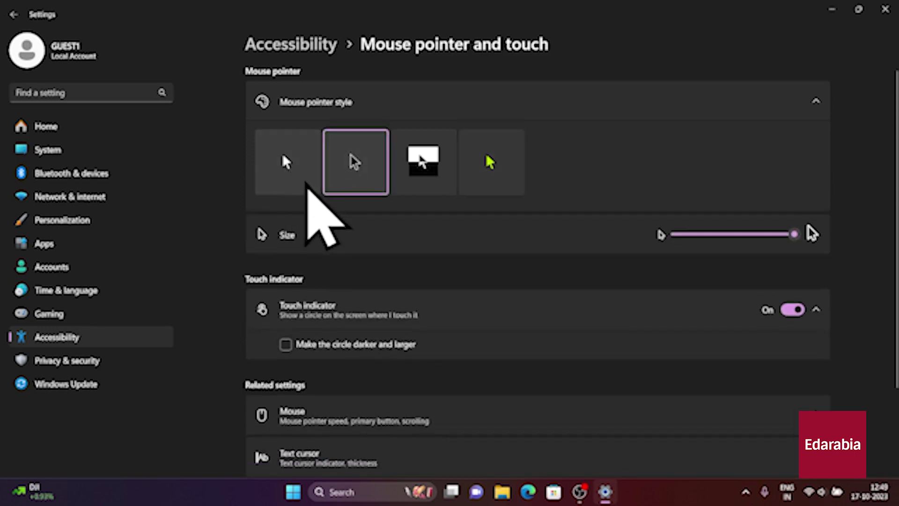
pyautogui.click(679, 234)
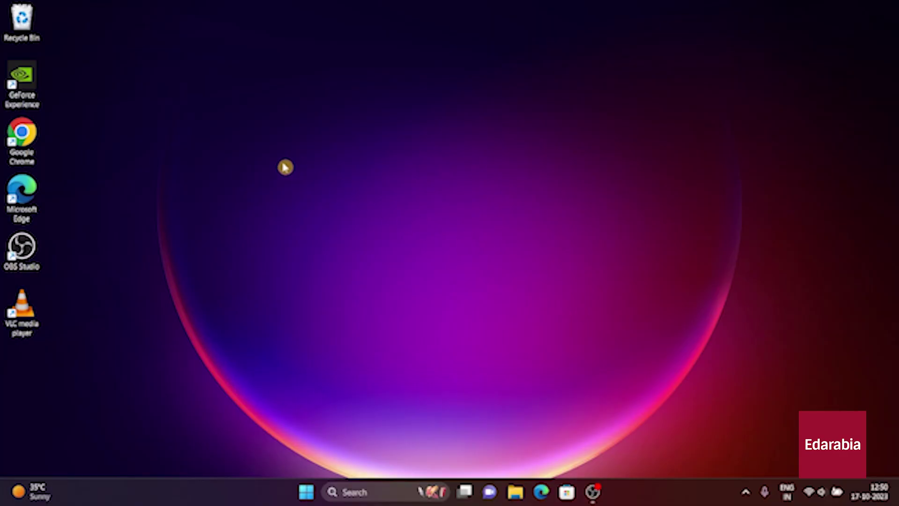
# - Uncheck Show desktop icons in the desktop's View menu
pyautogui.rightClick(233, 151)
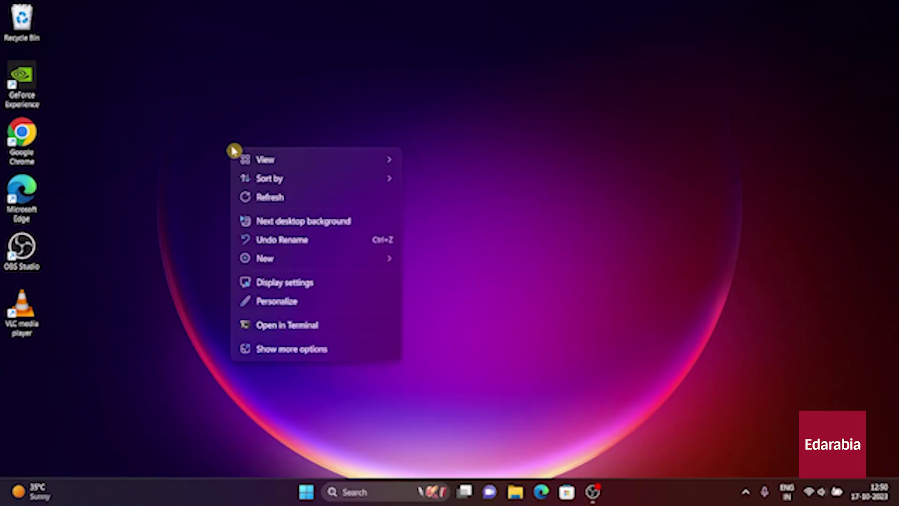
pyautogui.moveTo(323, 161)
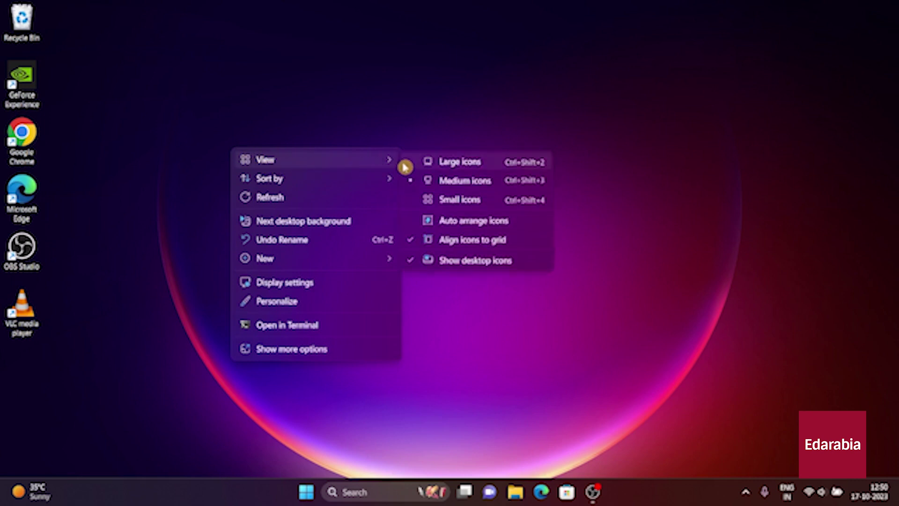
pyautogui.click(460, 265)
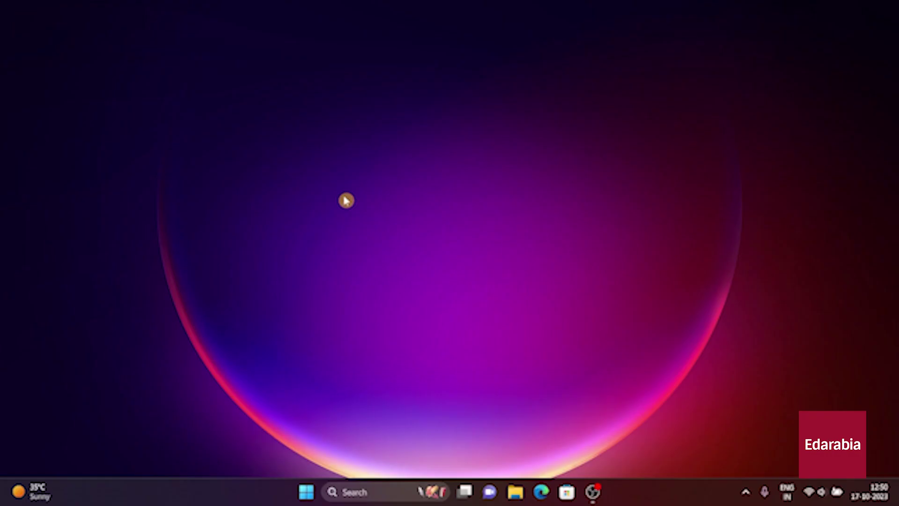
# - Open the emoji panel with Win+., move it to the top centre and scroll to Symbols
pyautogui.press('super+period')
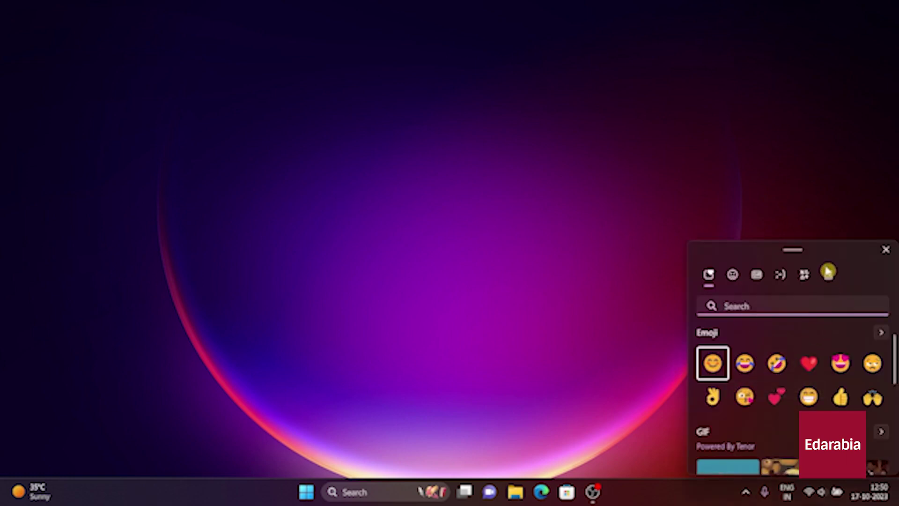
pyautogui.moveTo(825, 249); pyautogui.dragTo(474, 114)
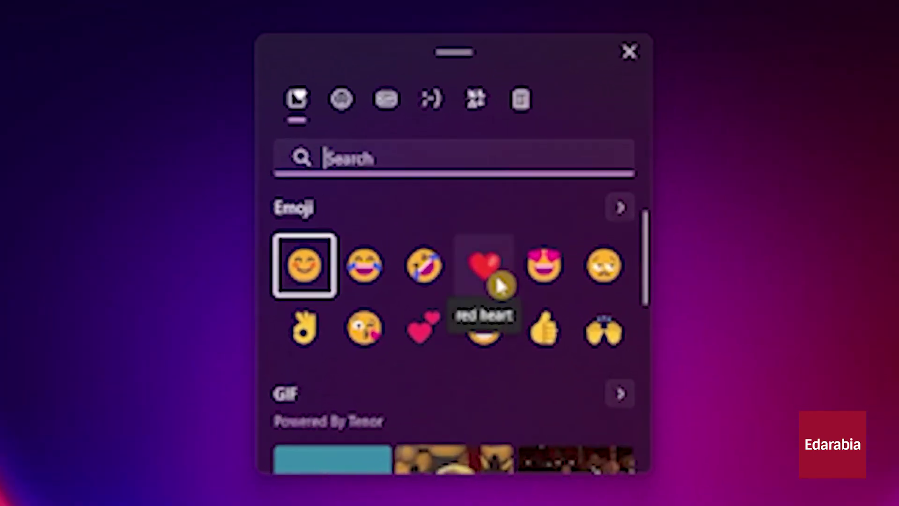
pyautogui.scroll(-3, 568, 401)
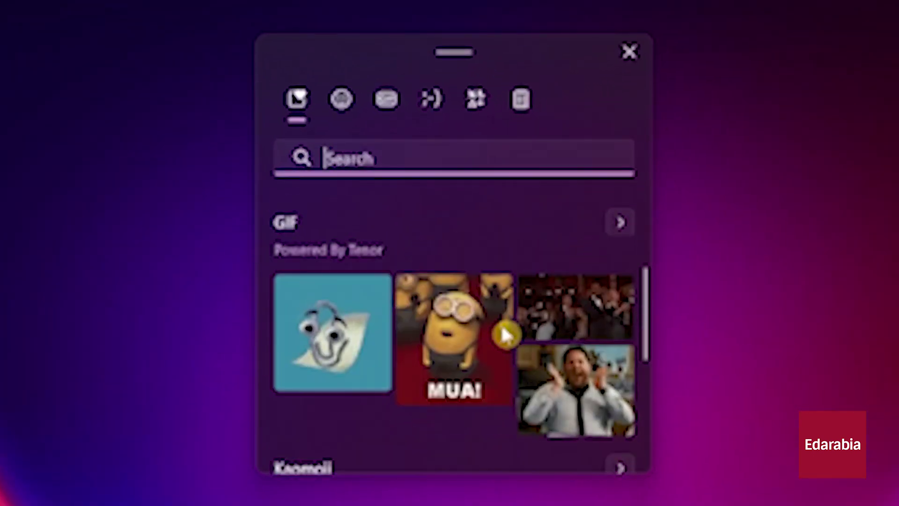
pyautogui.scroll(-4, 506, 334)
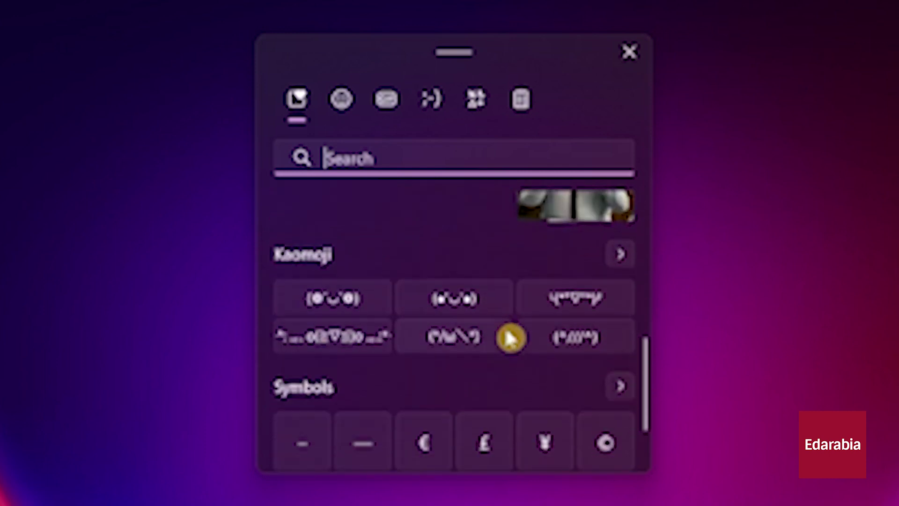
pyautogui.scroll(-2, 510, 337)
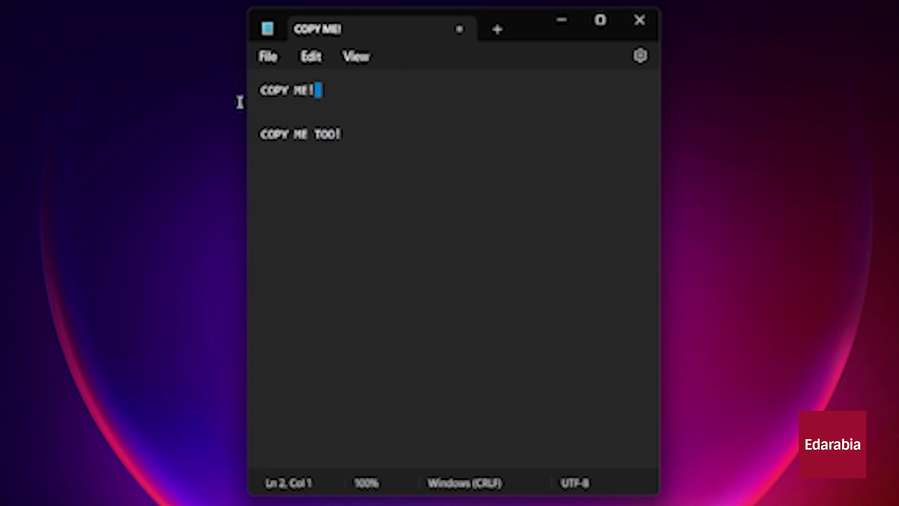
# - Paste COPY ME! from clipboard history onto the end of the COPY ME TOO! line
pyautogui.moveTo(259, 90); pyautogui.dragTo(315, 90)
pyautogui.press('super+c')
pyautogui.click(385, 137)
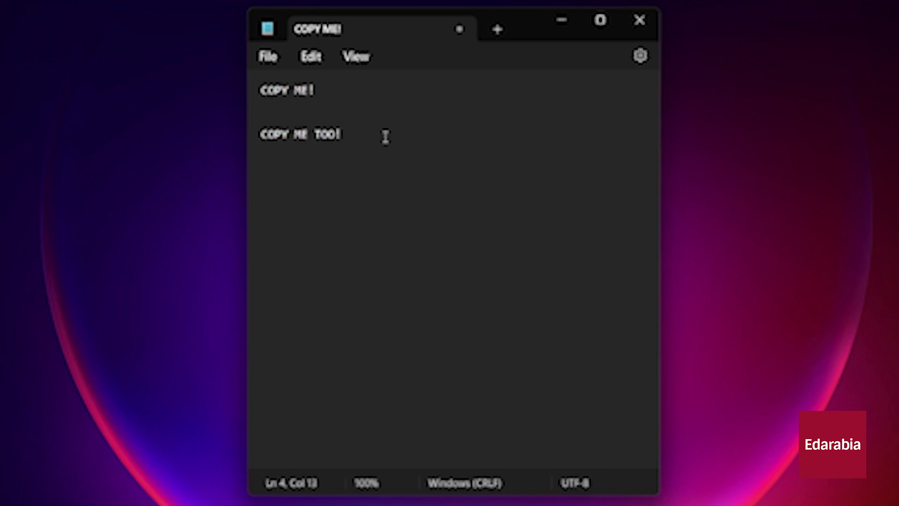
pyautogui.press('super+v')
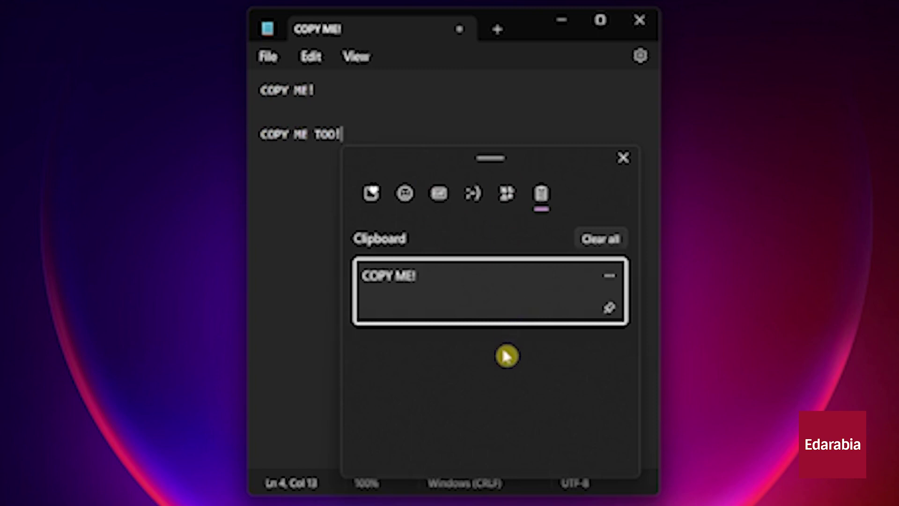
pyautogui.click(477, 290)
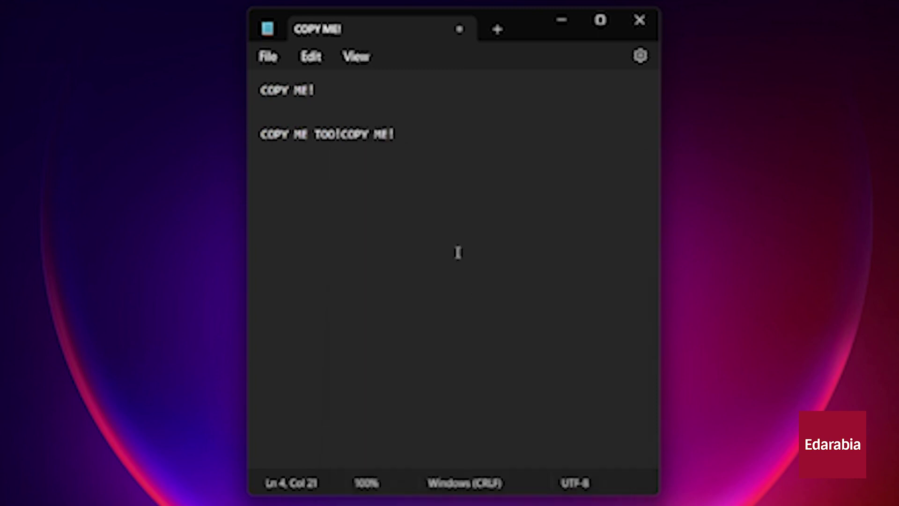
# - Select the combined COPY ME TOO!COPY ME! line, then clear all clipboard history entries
pyautogui.moveTo(411, 134); pyautogui.dragTo(255, 149)
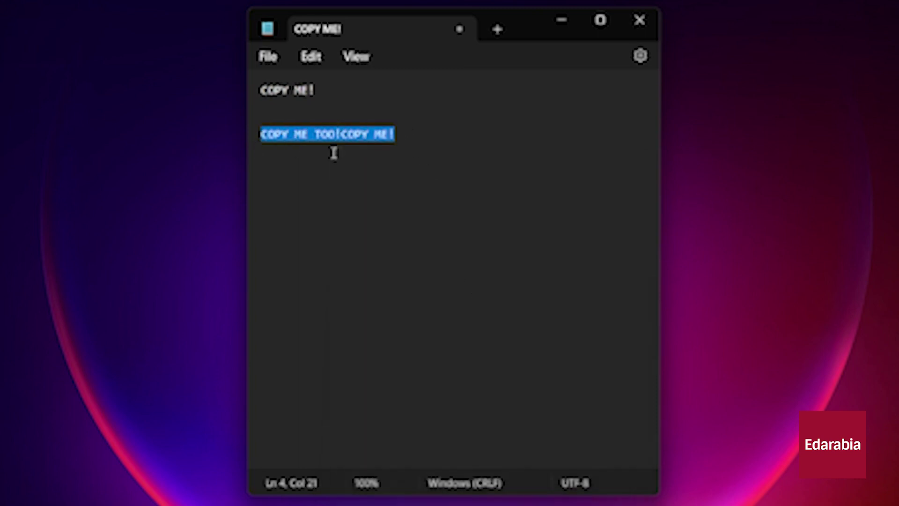
pyautogui.press('super+v')
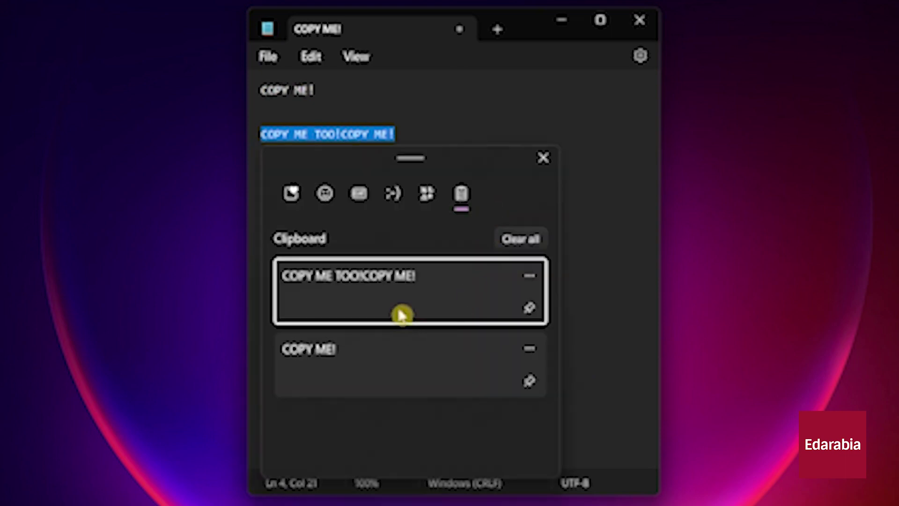
pyautogui.click(515, 238)
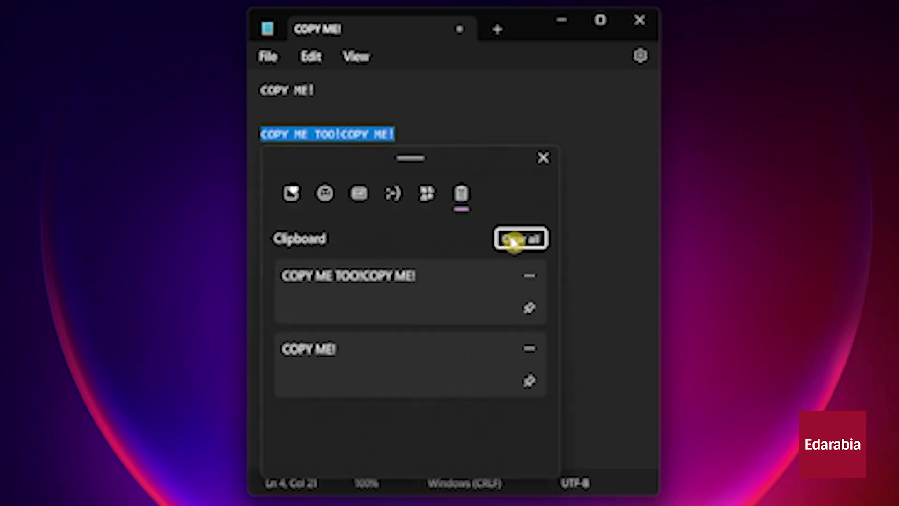
pyautogui.click(548, 157)
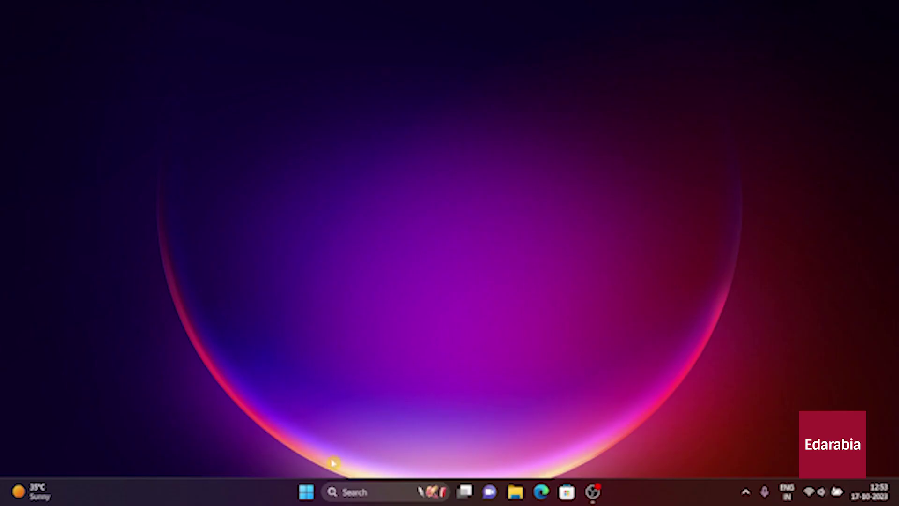
# - Browse Start's All apps list, jump to apps starting with S, then close the list
pyautogui.click(306, 492)
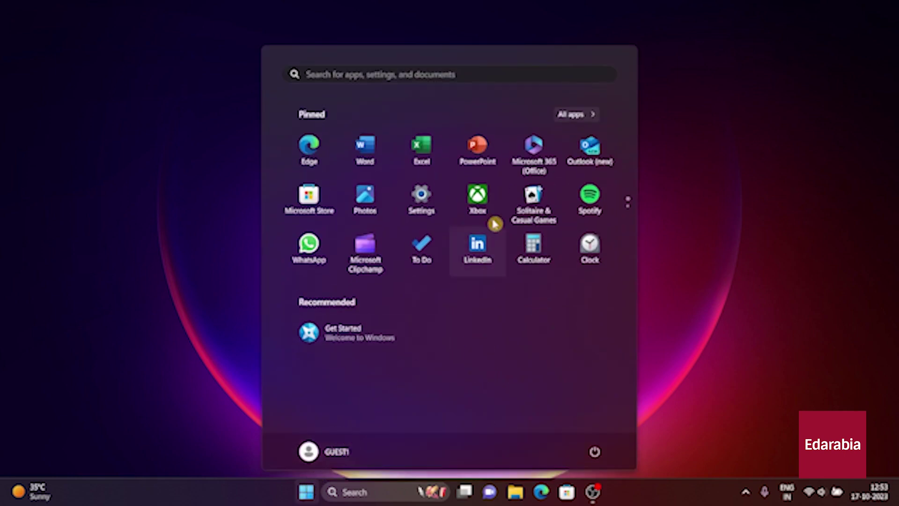
pyautogui.click(568, 115)
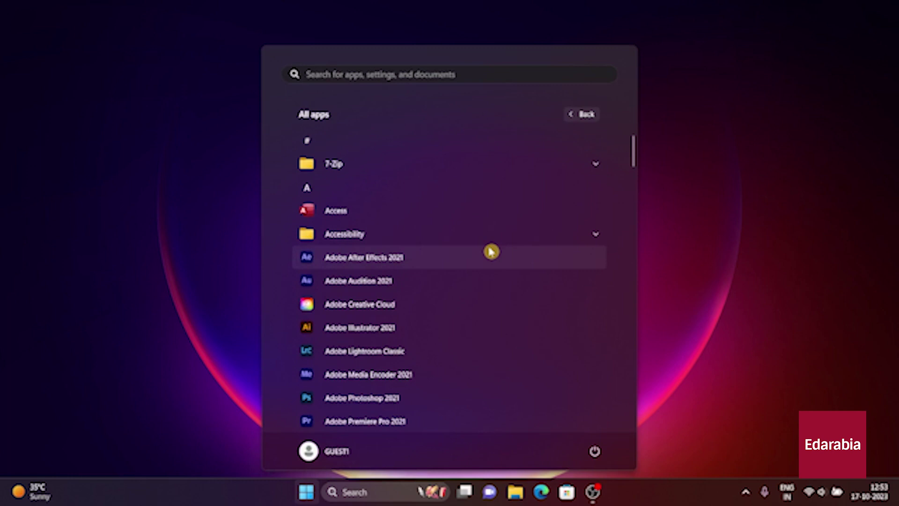
pyautogui.scroll(-10, 491, 252)
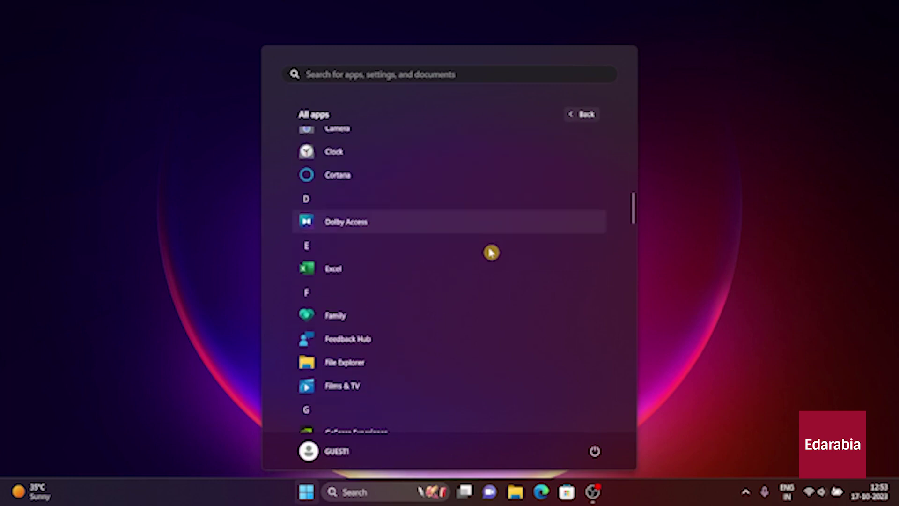
pyautogui.scroll(-2, 491, 253)
pyautogui.scroll(7, 490, 253)
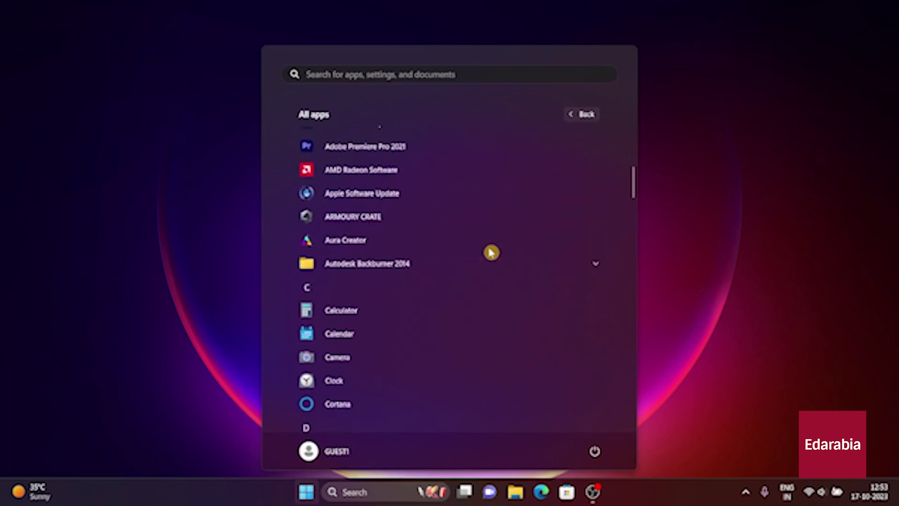
pyautogui.scroll(3, 491, 253)
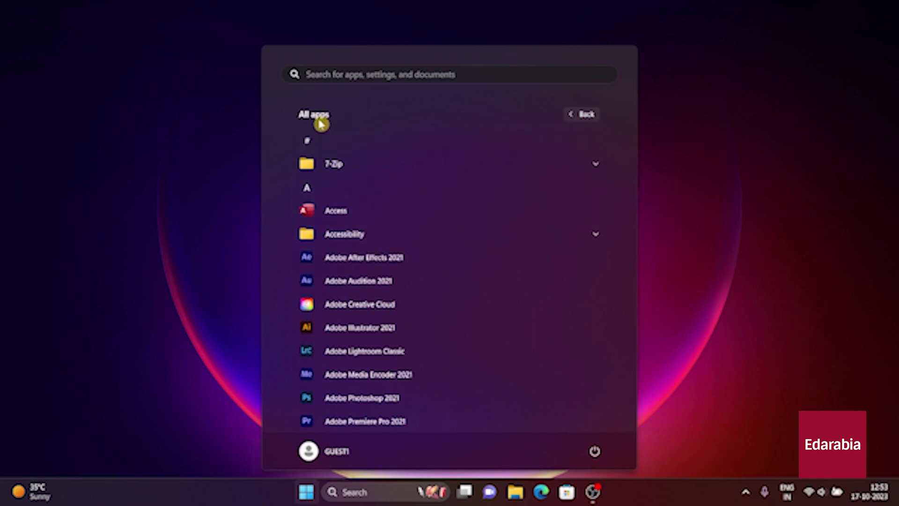
pyautogui.click(315, 141)
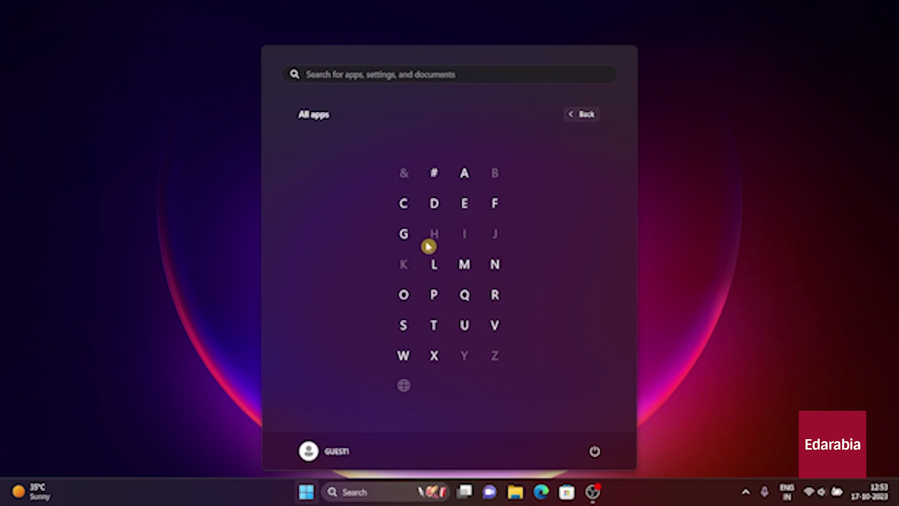
pyautogui.click(403, 328)
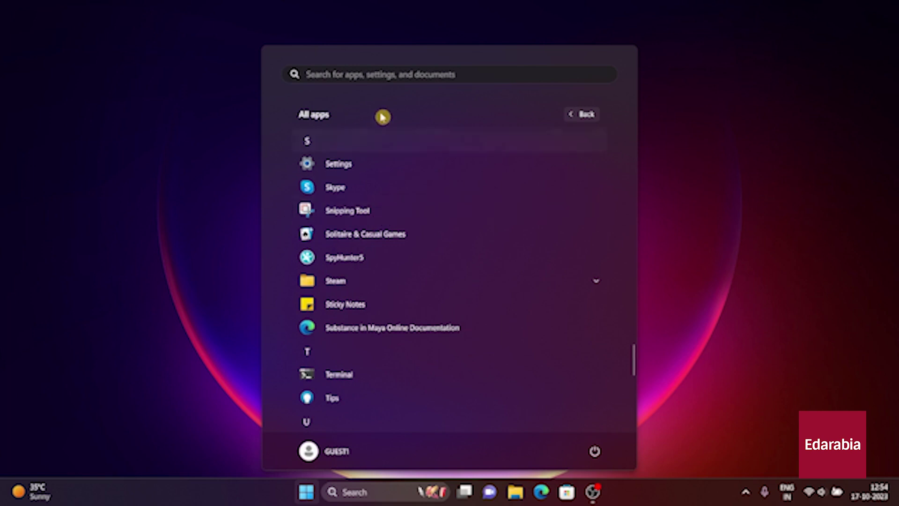
pyautogui.click(677, 211)
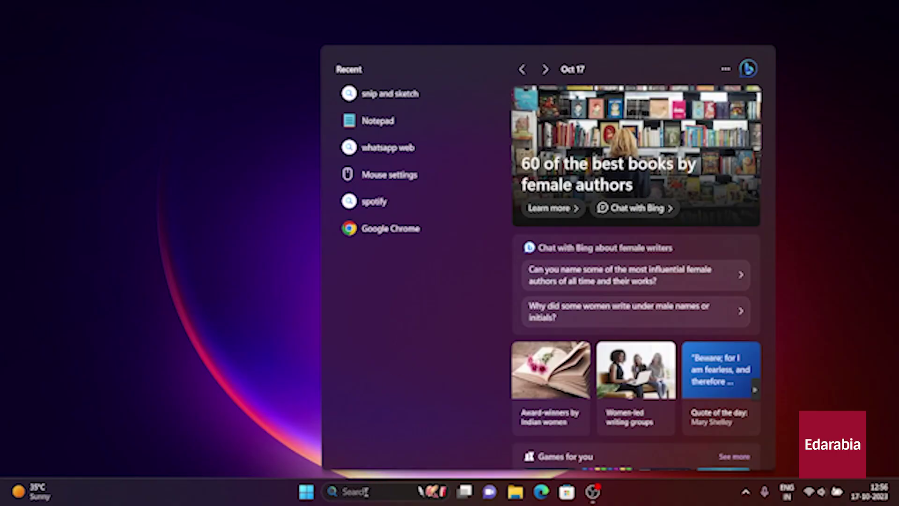
# - Search SNIP, open Snipping Tool, move it to the upper right and snip a rectangular area
pyautogui.write('S')
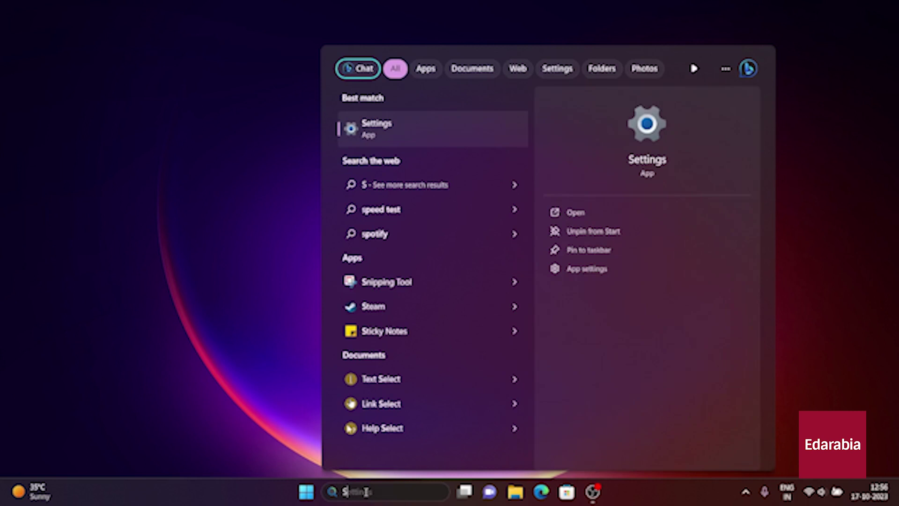
pyautogui.write('NIP')
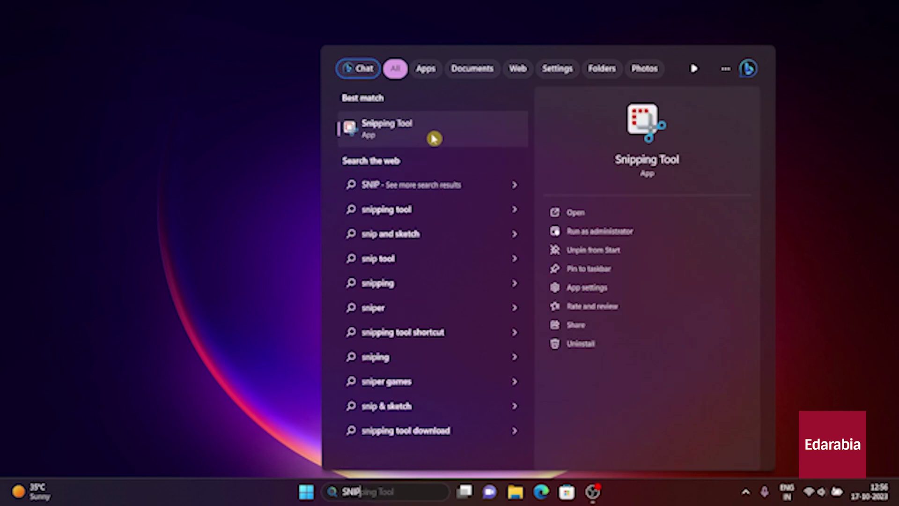
pyautogui.click(435, 133)
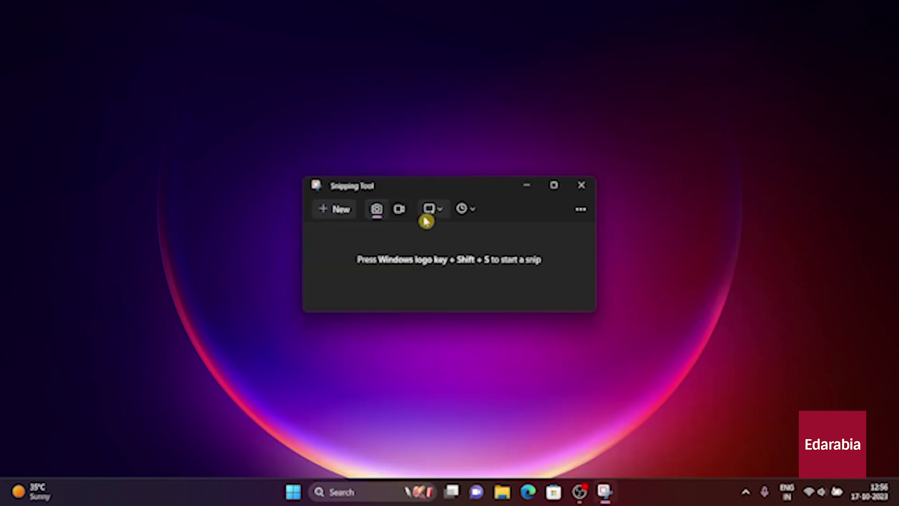
pyautogui.moveTo(449, 189); pyautogui.dragTo(620, 82)
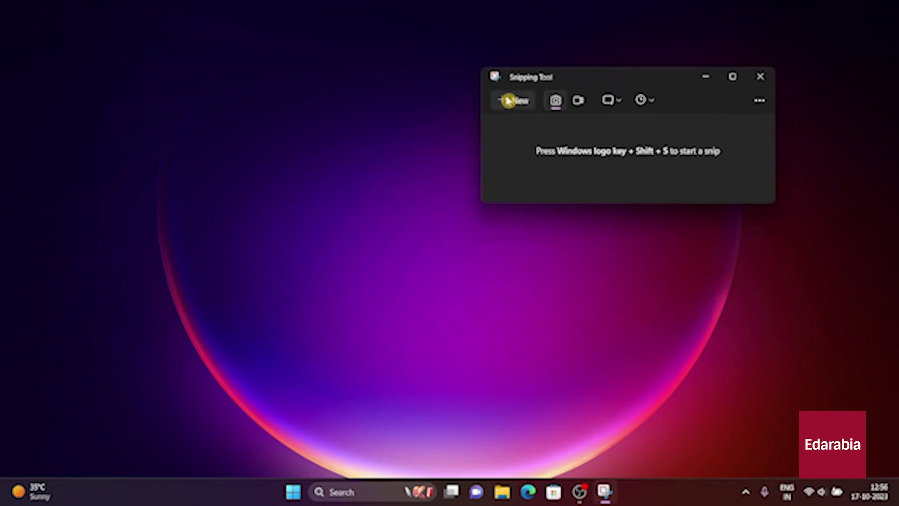
pyautogui.click(508, 101)
pyautogui.moveTo(150, 66); pyautogui.dragTo(576, 329)
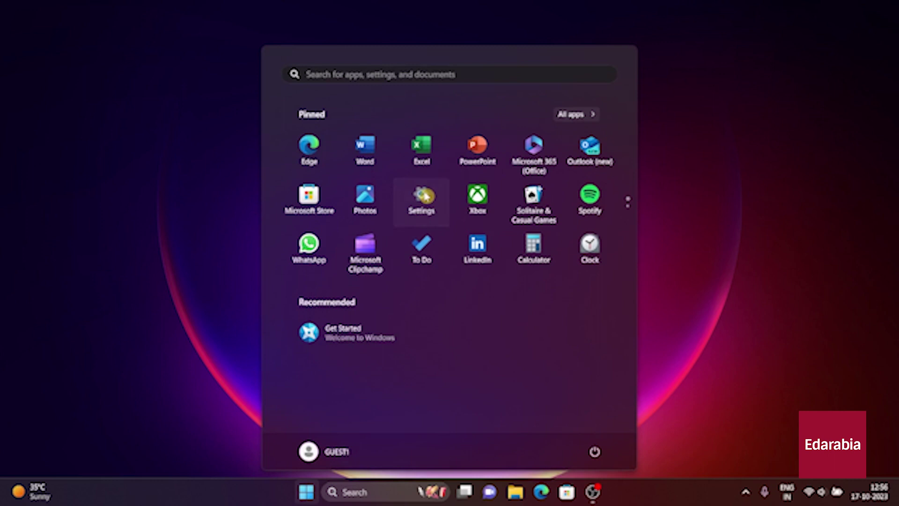
# - Check the Print screen setting under Accessibility > Keyboard, then snip from the desktop with Print Screen
pyautogui.click(424, 196)
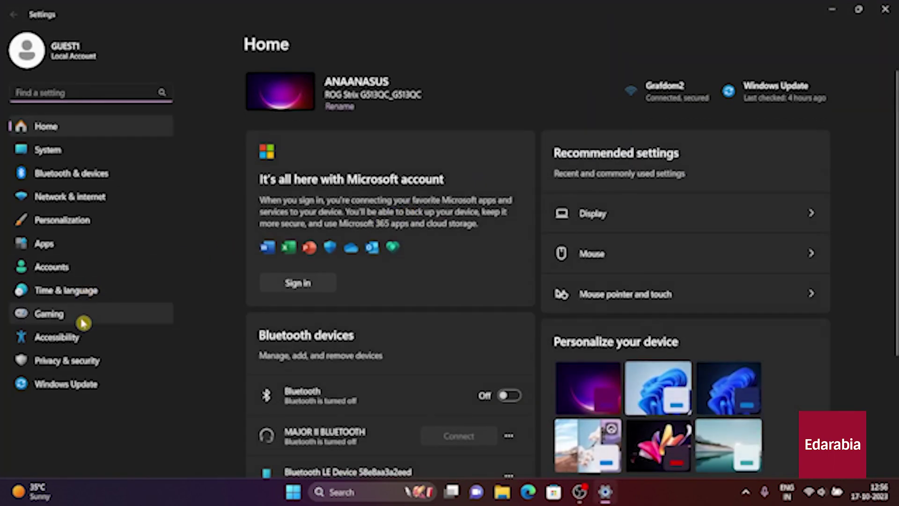
pyautogui.click(81, 337)
pyautogui.scroll(-5, 433, 263)
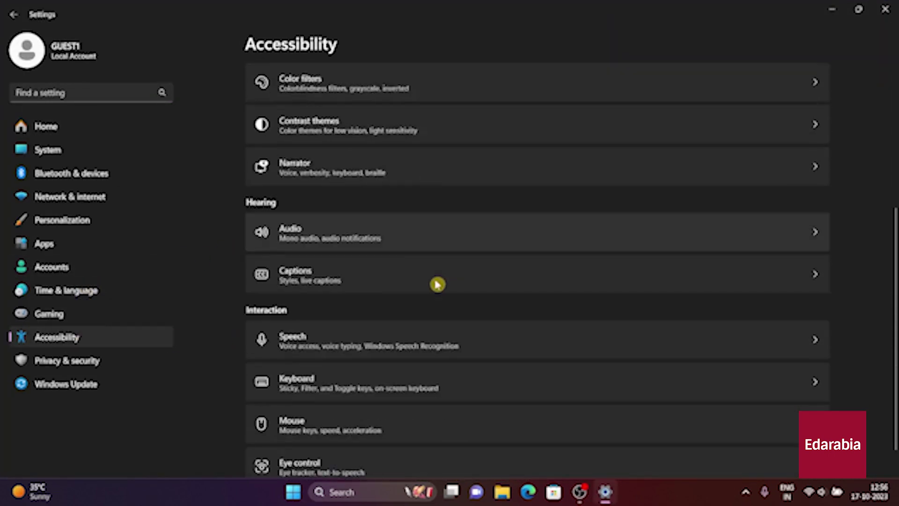
pyautogui.click(394, 357)
pyautogui.scroll(-3, 613, 342)
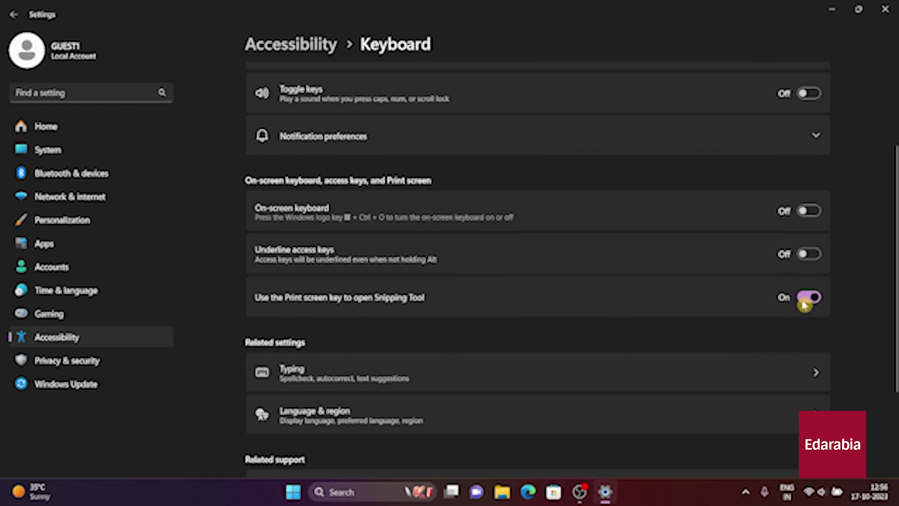
pyautogui.click(838, 9)
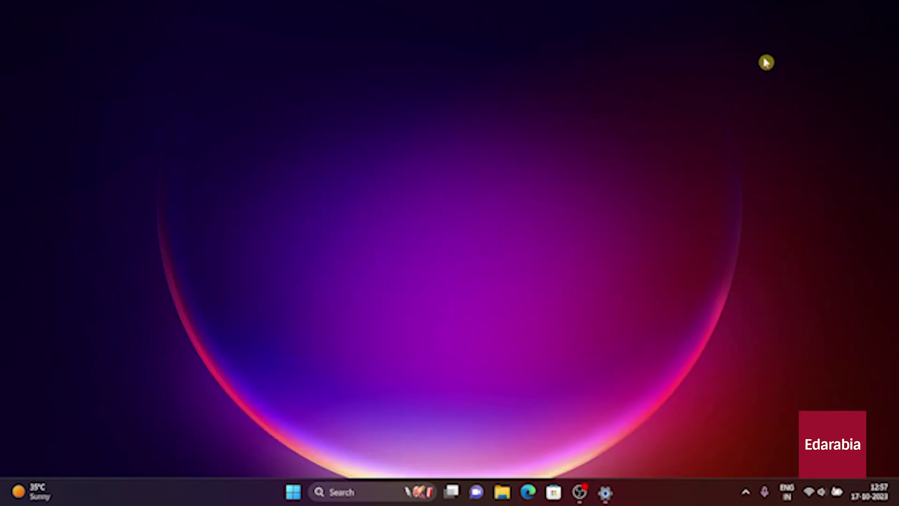
pyautogui.press('Print')
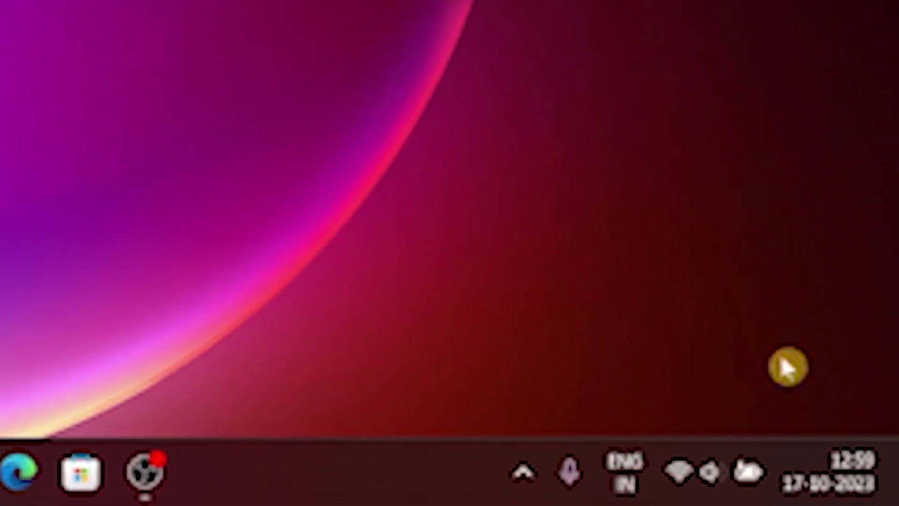
# - Turn on both additional clocks from the taskbar clock's Date & time settings
pyautogui.rightClick(839, 487)
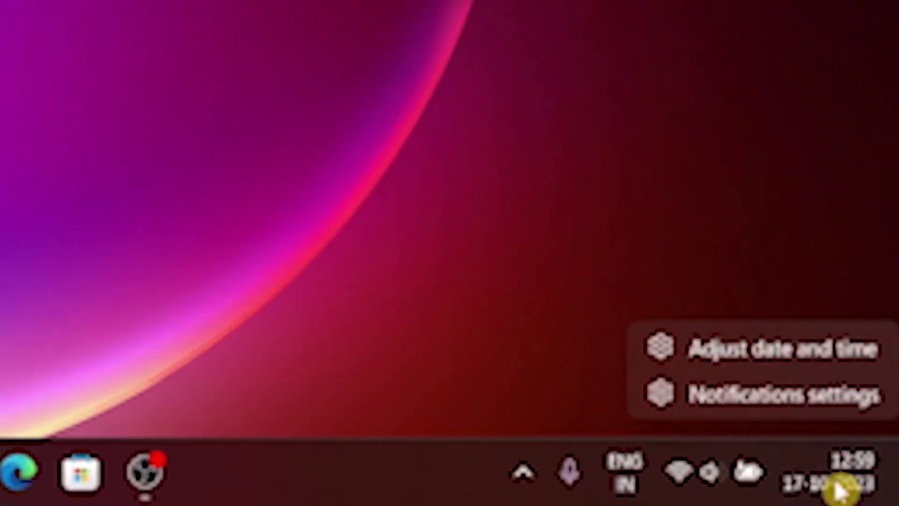
pyautogui.click(775, 355)
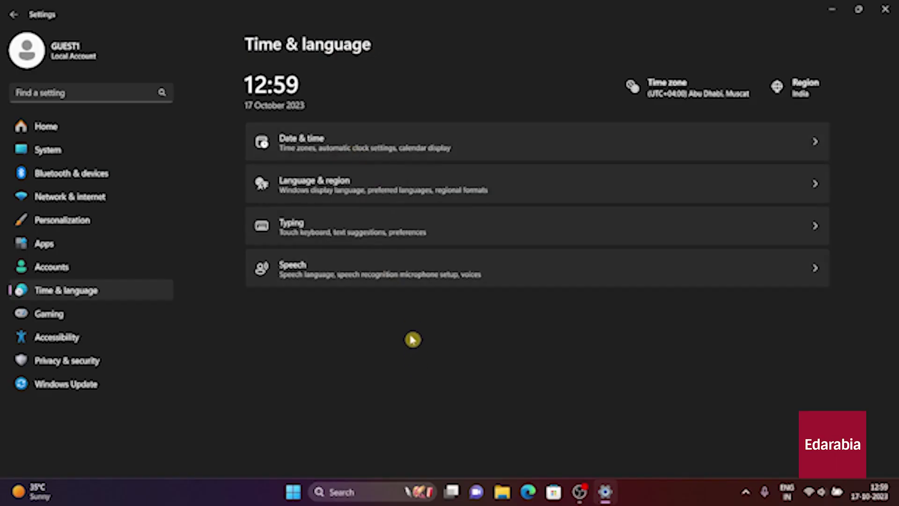
pyautogui.click(418, 137)
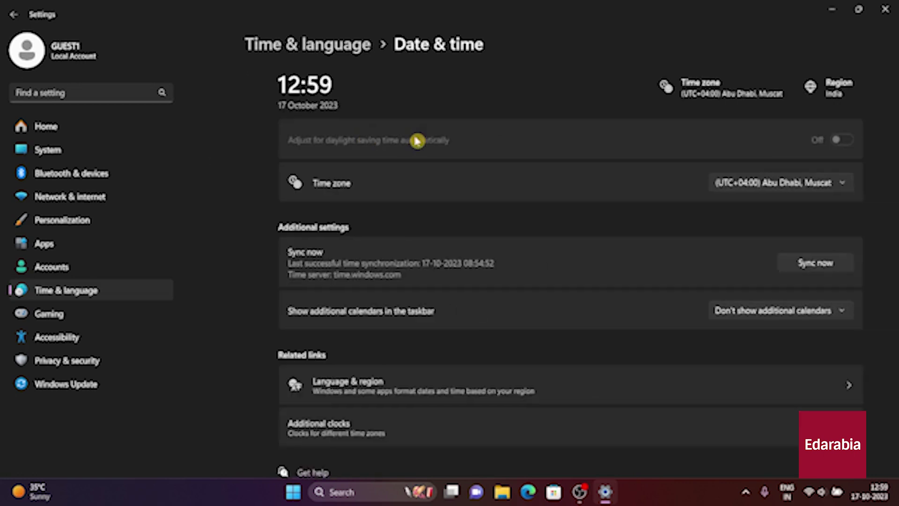
pyautogui.scroll(-2, 417, 314)
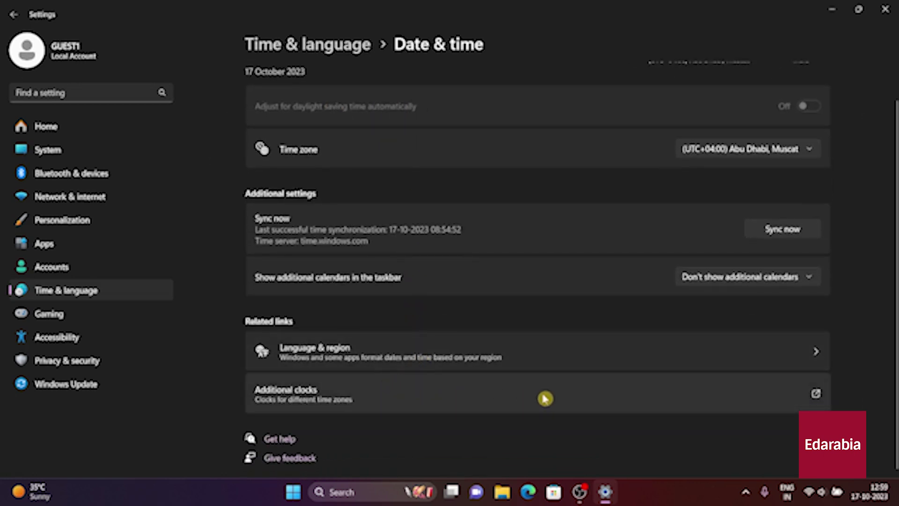
pyautogui.click(545, 398)
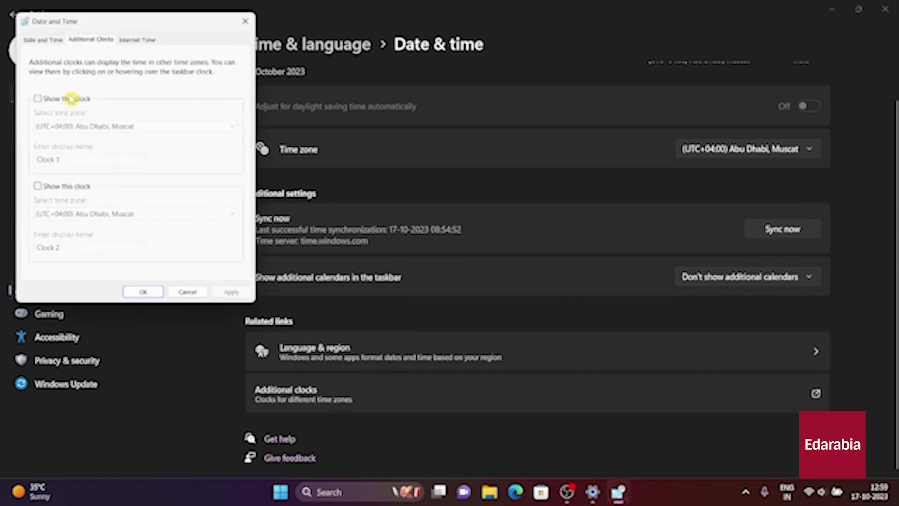
pyautogui.click(37, 99)
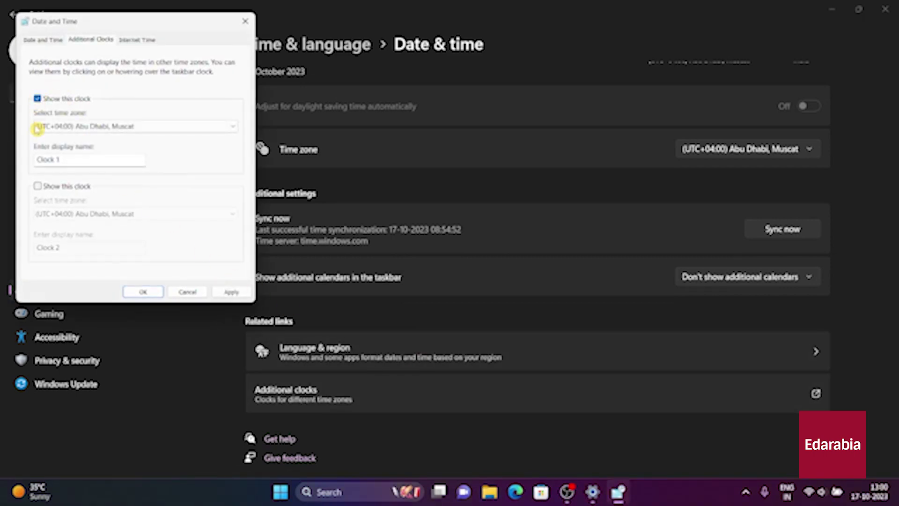
pyautogui.click(40, 189)
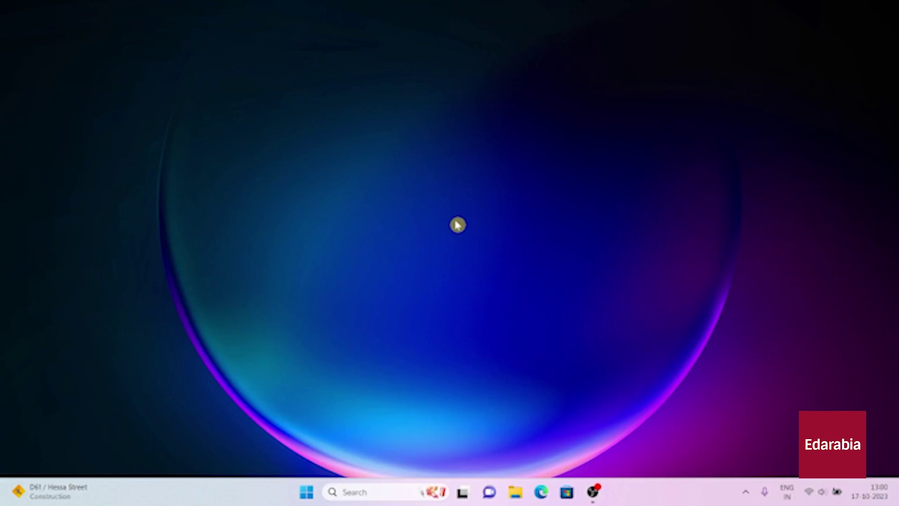
# - Set Choose your mode to Dark under Personalization > Colors, then close Settings
pyautogui.press('super+i')
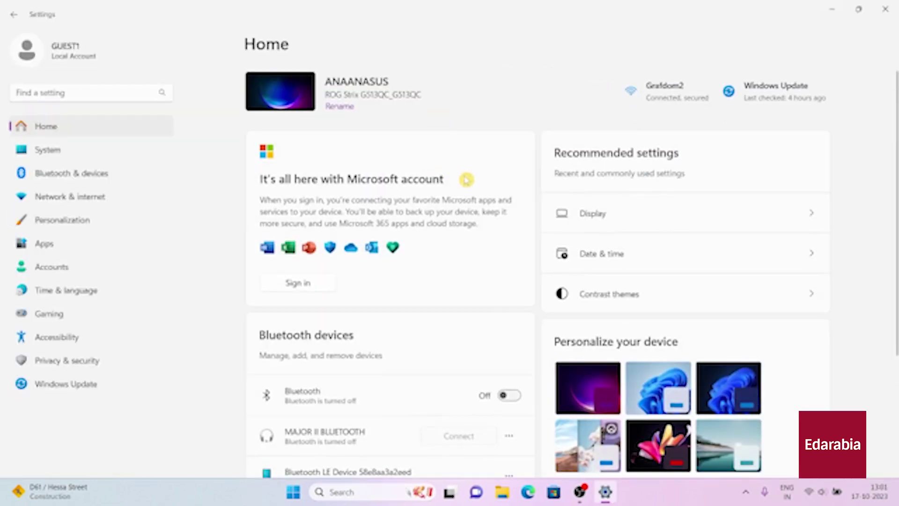
pyautogui.click(118, 227)
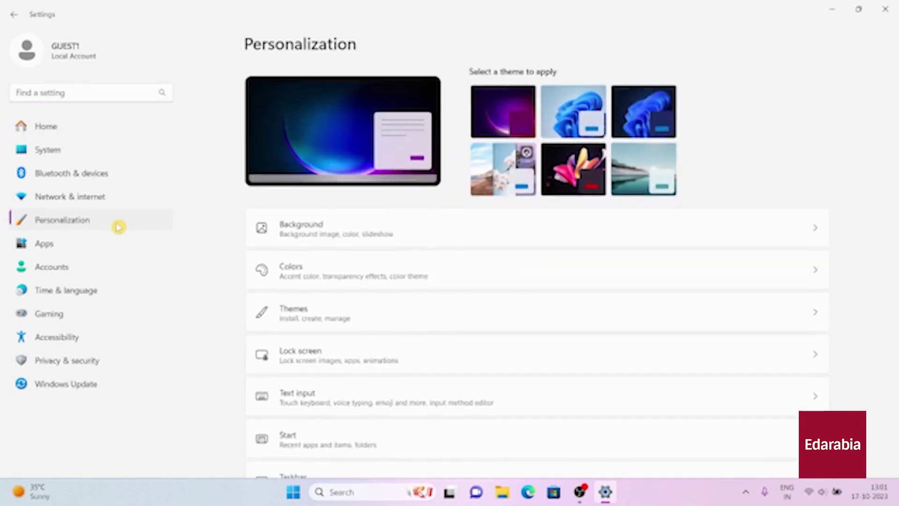
pyautogui.click(394, 283)
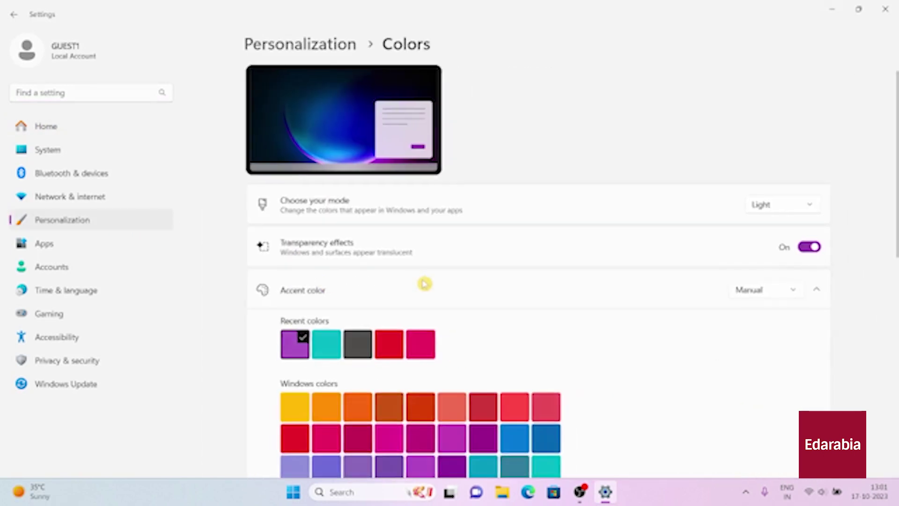
pyautogui.click(812, 208)
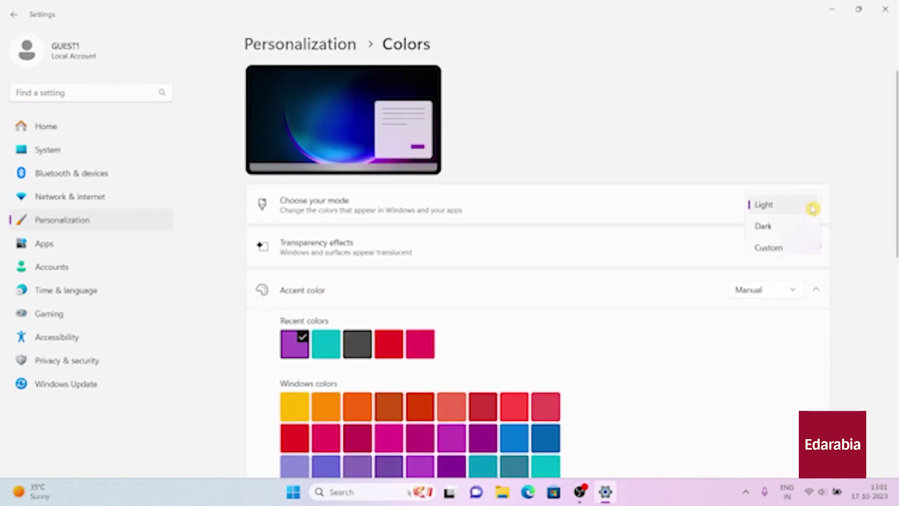
pyautogui.click(781, 228)
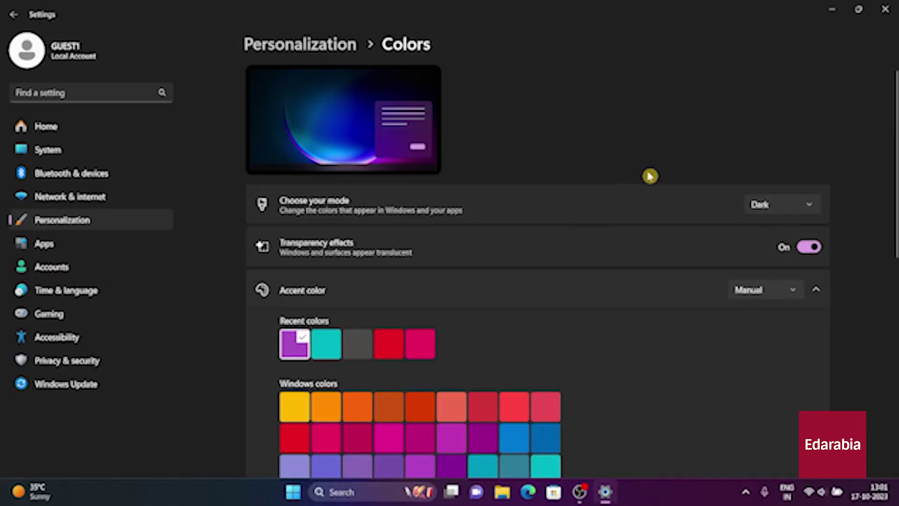
pyautogui.click(885, 9)
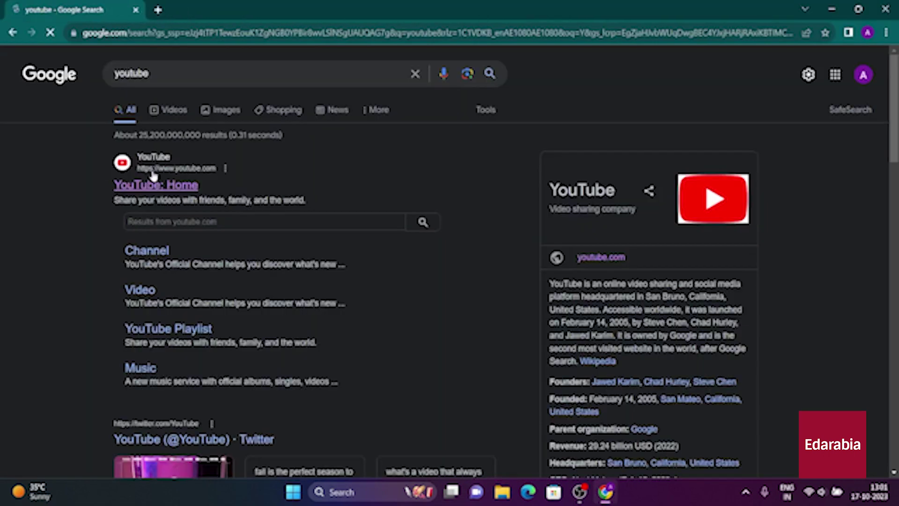
# - Open the YouTube: Home search result and scroll down through the video feed
pyautogui.click(160, 185)
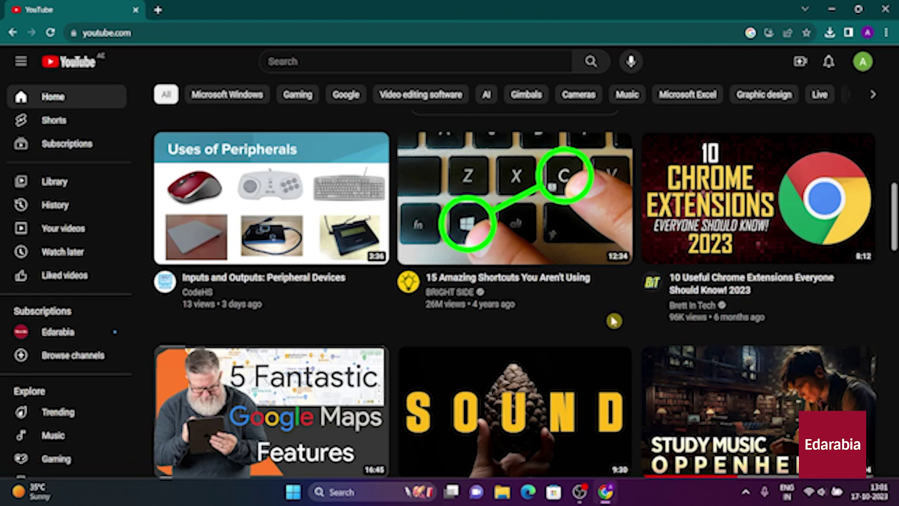
pyautogui.scroll(-7, 621, 315)
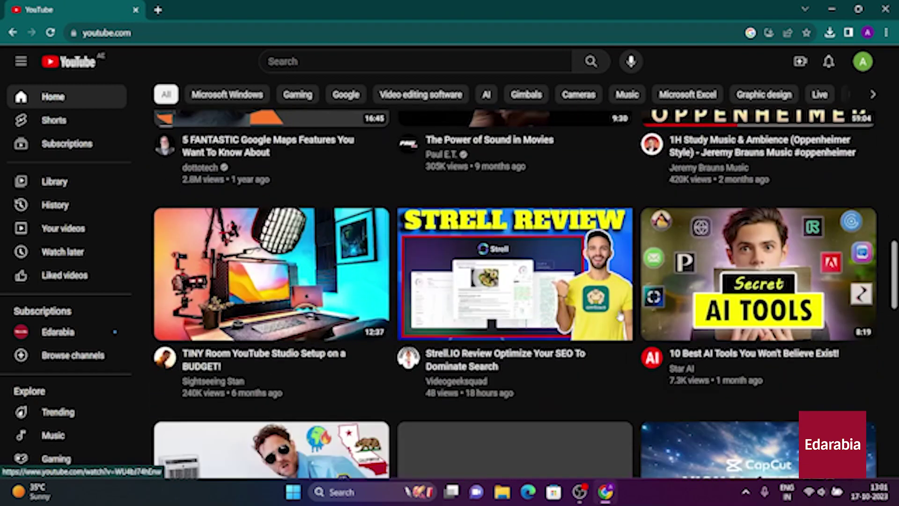
pyautogui.scroll(-6, 630, 311)
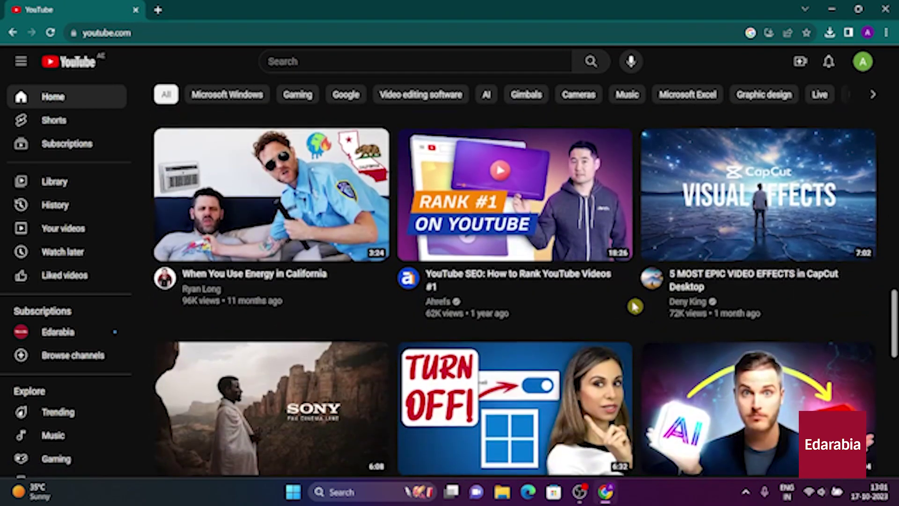
pyautogui.scroll(-5, 632, 308)
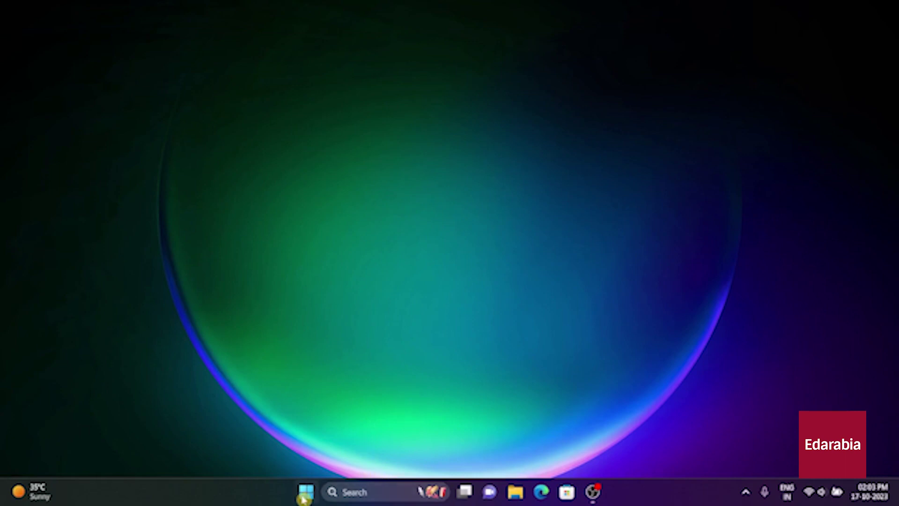
# - Open Settings from Start and browse the startup apps list under Apps > Startup
pyautogui.click(305, 493)
pyautogui.click(420, 197)
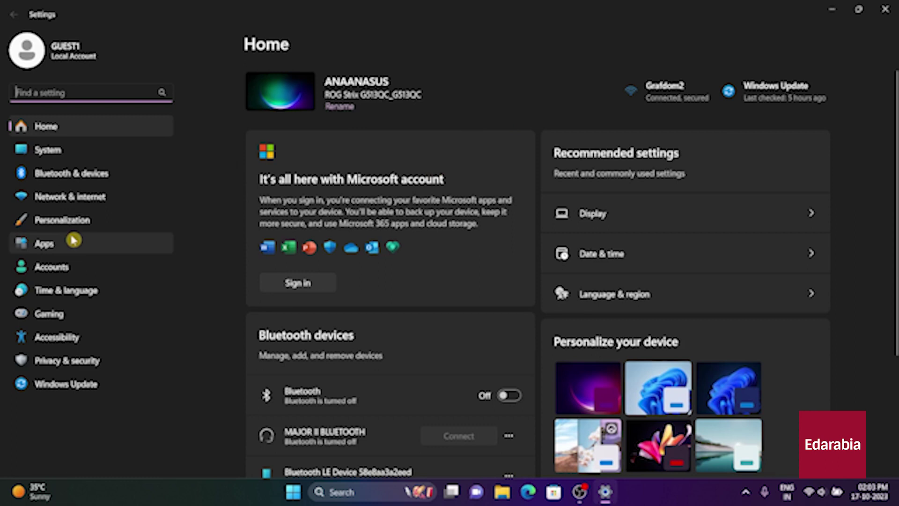
pyautogui.click(71, 244)
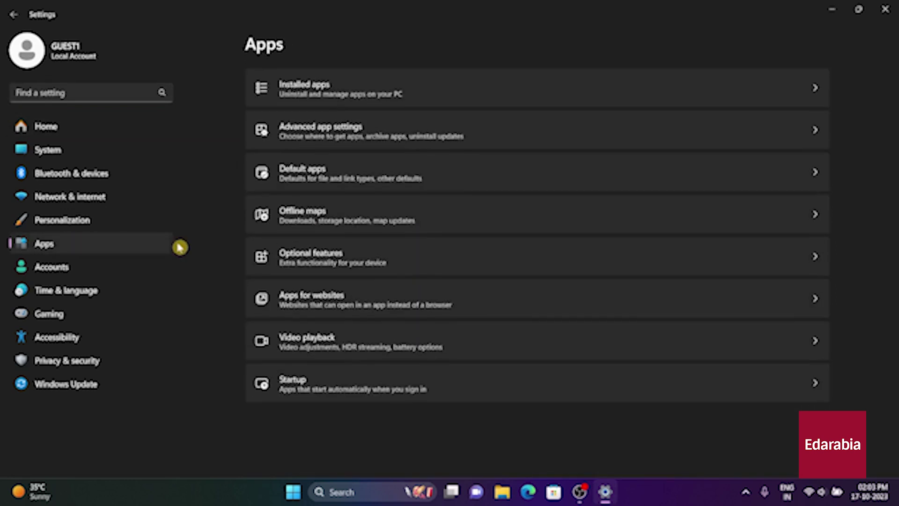
pyautogui.click(373, 387)
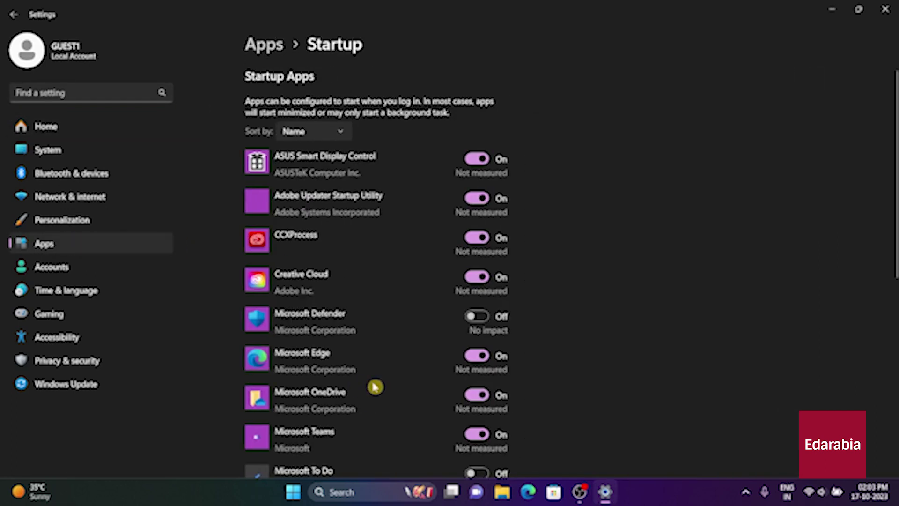
pyautogui.scroll(-5, 387, 248)
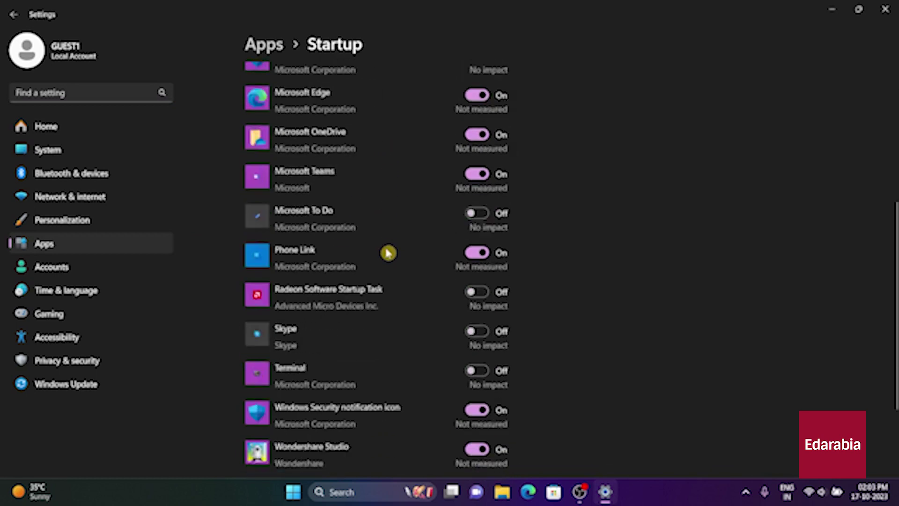
pyautogui.scroll(-2, 388, 253)
pyautogui.scroll(6, 388, 253)
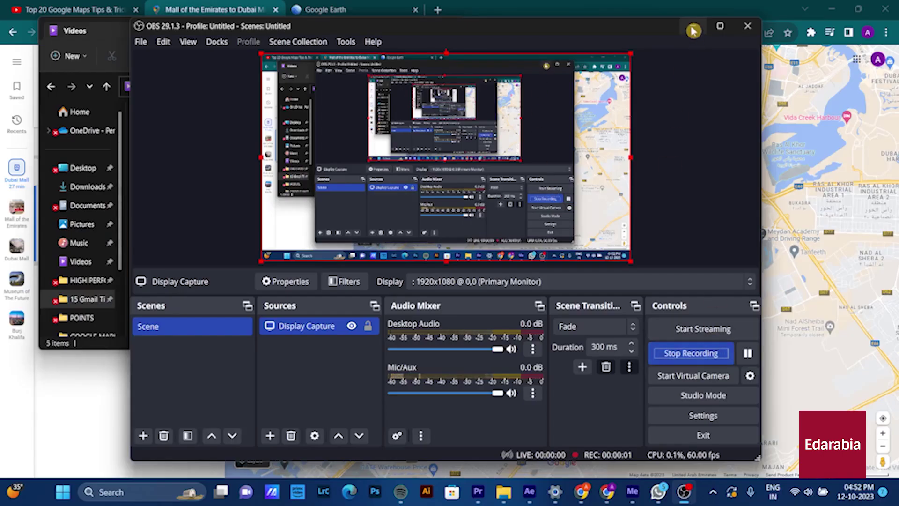
# - Search Windows for 'stick' so Sticky Notes appears as the best match
pyautogui.click(693, 31)
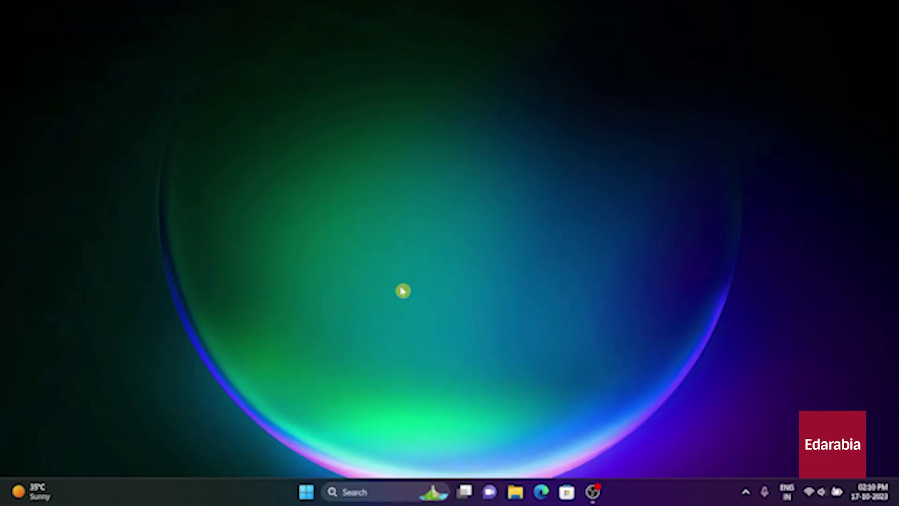
pyautogui.click(349, 491)
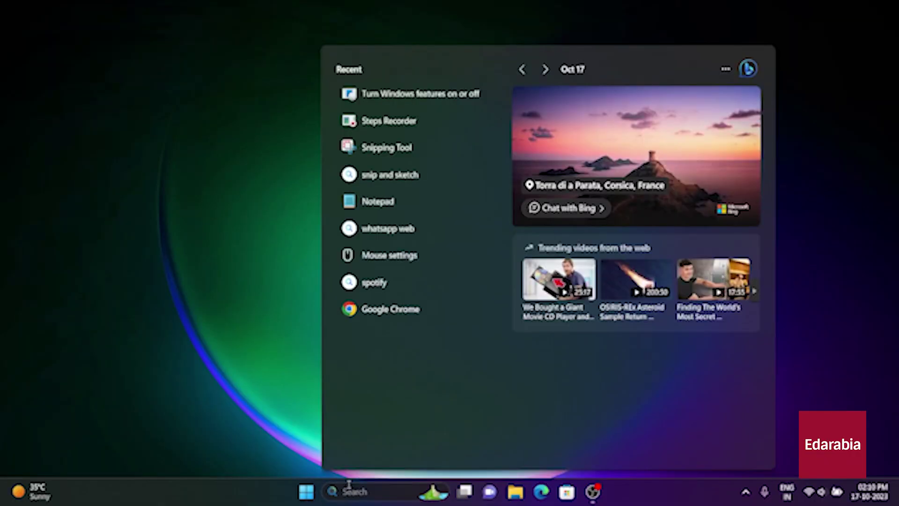
pyautogui.write('stick')
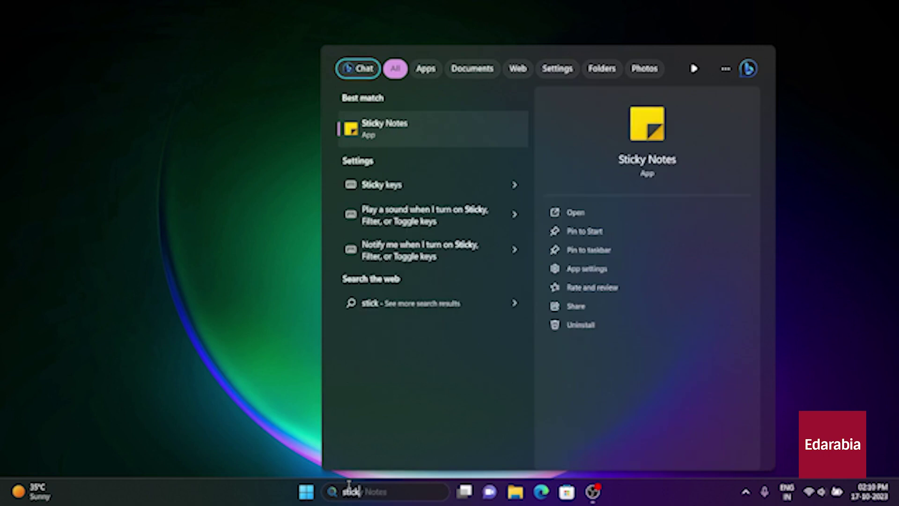
# - Launch Sticky Notes, sign in, close the notes list and move the note toward the centre
pyautogui.click(408, 137)
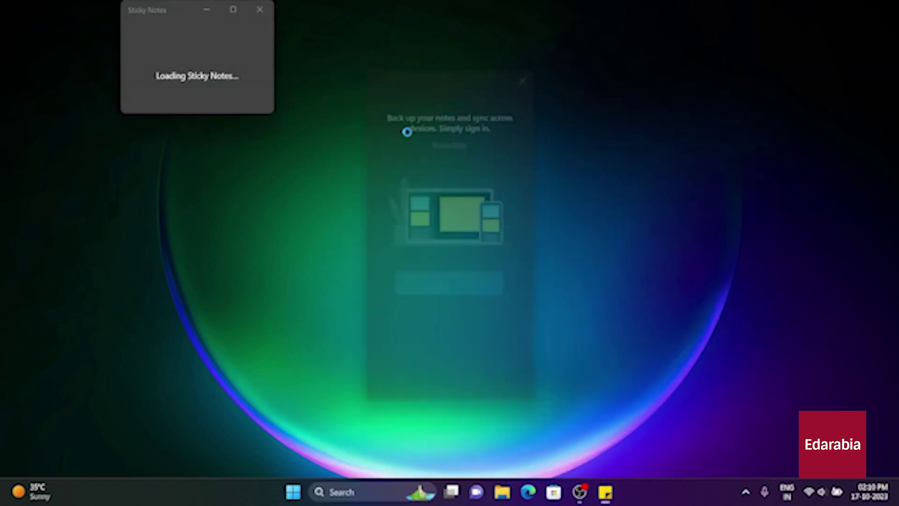
pyautogui.click(466, 301)
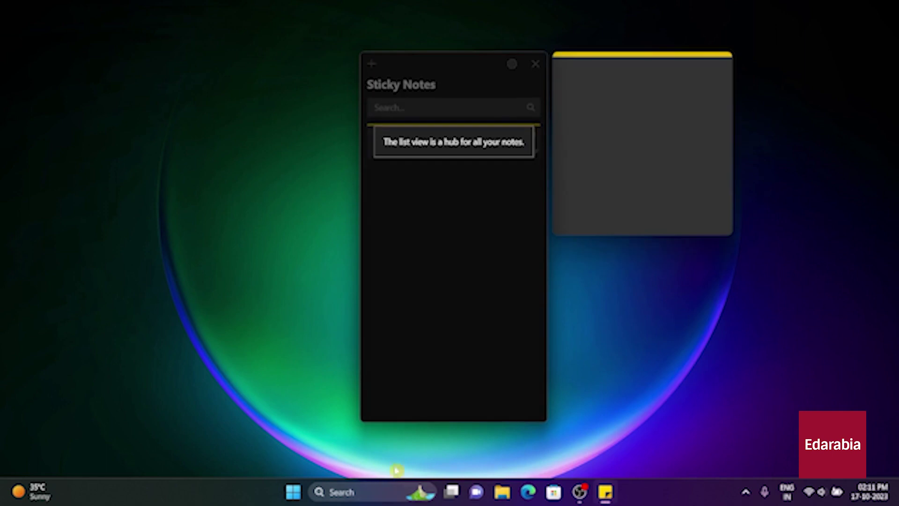
pyautogui.click(541, 64)
pyautogui.click(540, 64)
pyautogui.moveTo(667, 54); pyautogui.dragTo(418, 98)
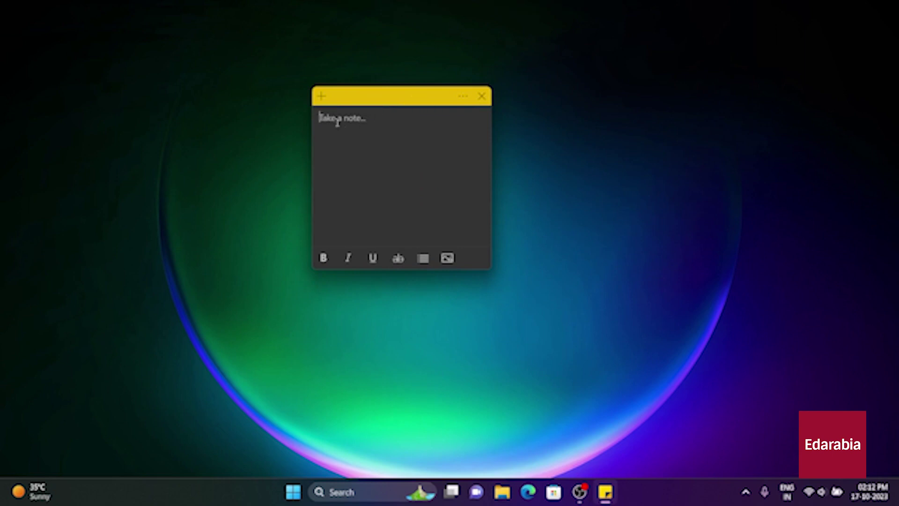
# - Add new sticky notes for 'test 1' and 'test 2' and arrange them on the desktop
pyautogui.click(321, 96)
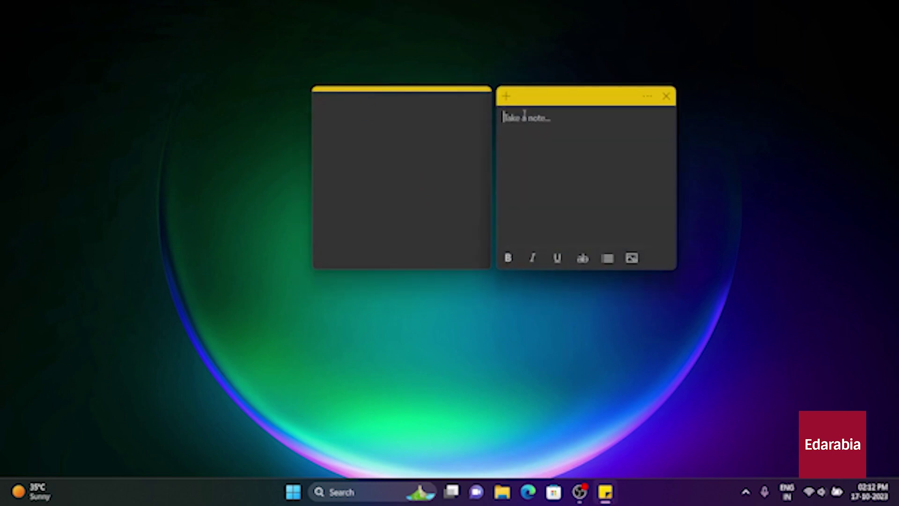
pyautogui.write('test 1')
pyautogui.click(507, 97)
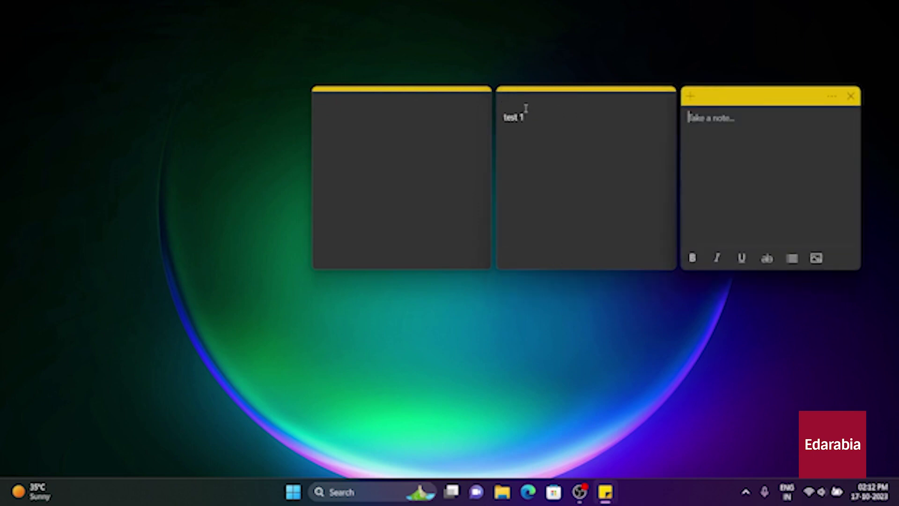
pyautogui.moveTo(722, 102); pyautogui.dragTo(445, 203)
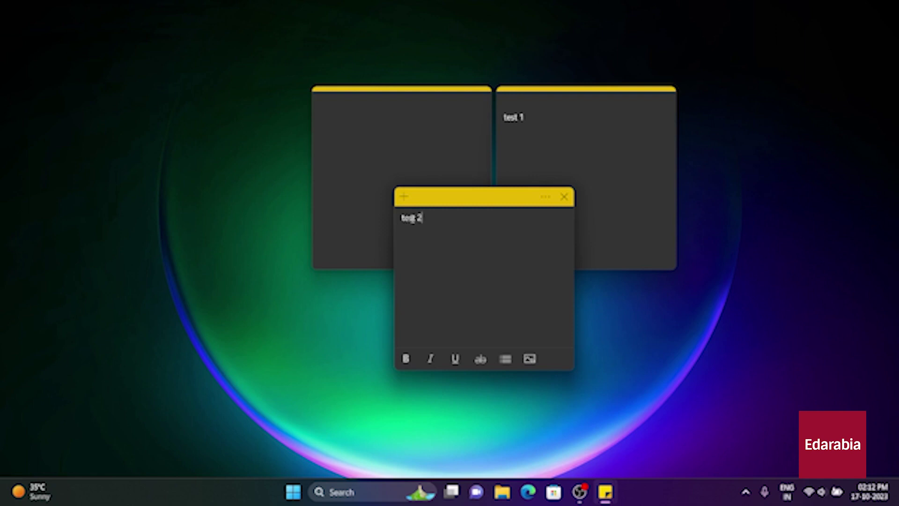
pyautogui.click(614, 218)
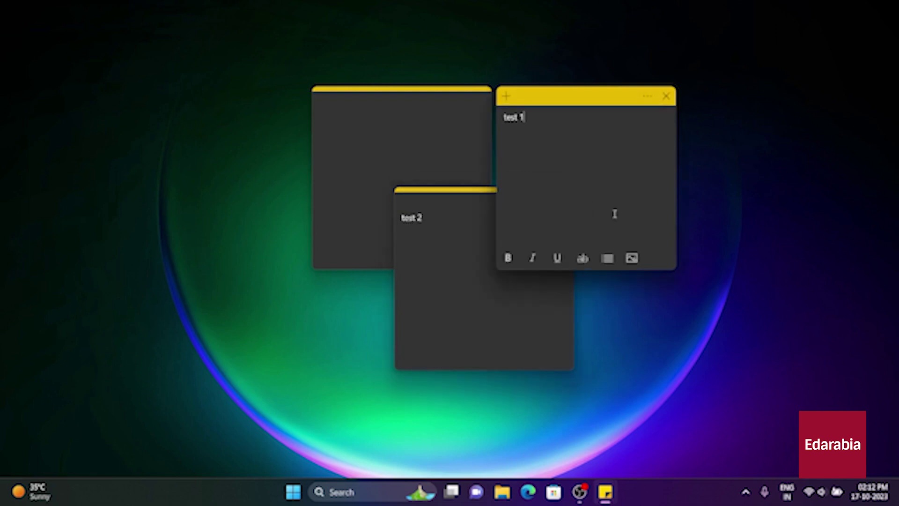
pyautogui.click(377, 169)
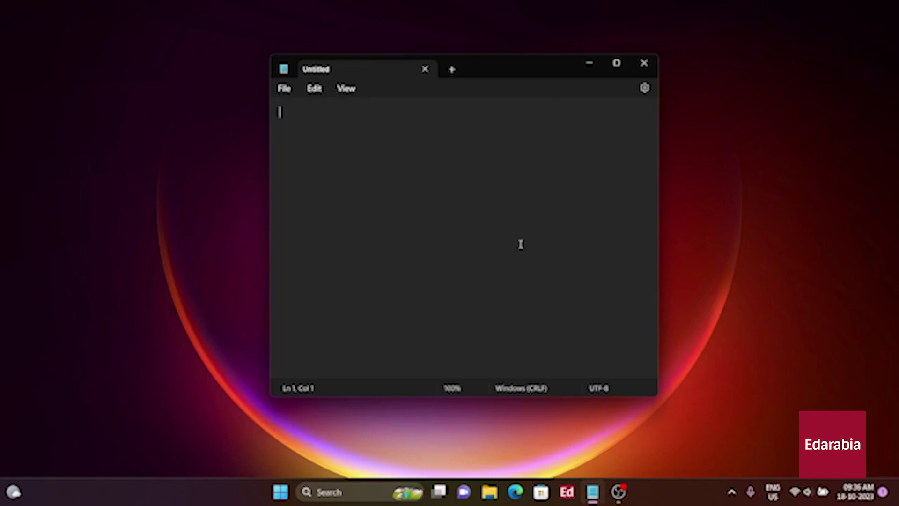
# - Start voice typing in the blank Notepad document with Win+H
pyautogui.press('super+h')
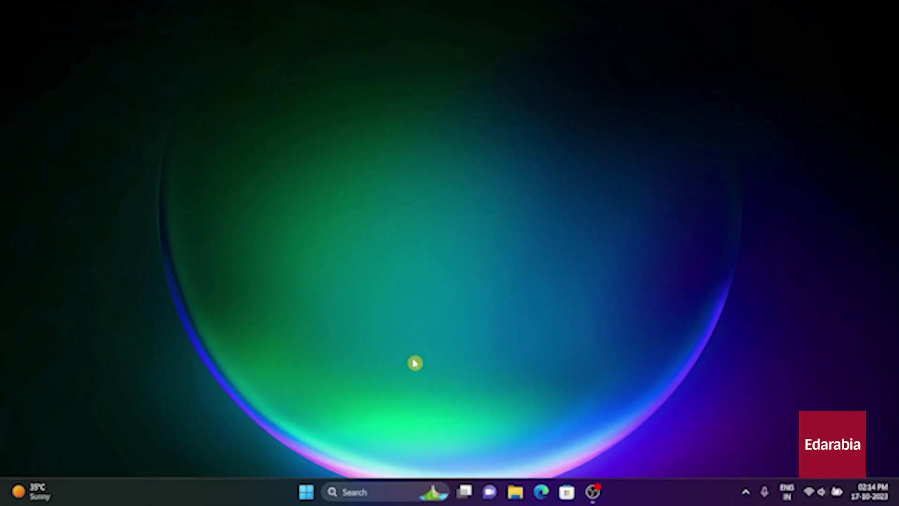
# - Search 'video', launch Clipchamp Video Editor and create a new empty video project
pyautogui.click(361, 496)
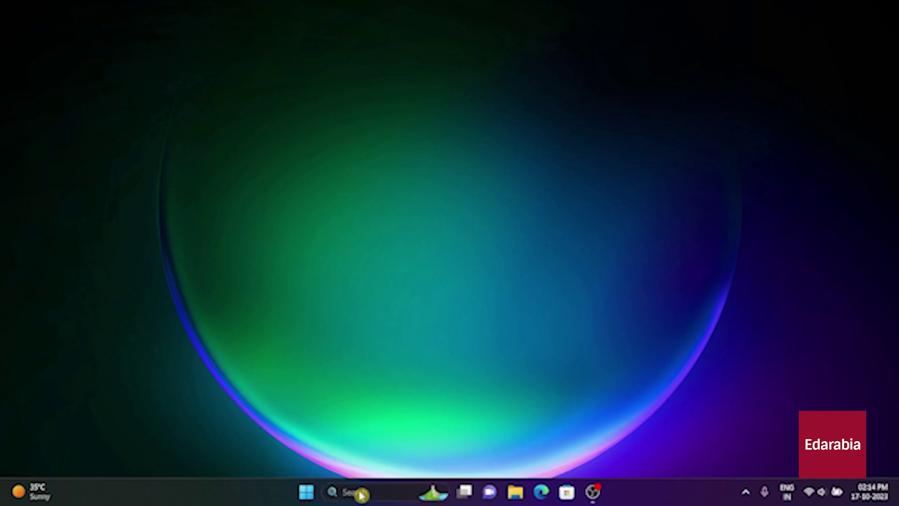
pyautogui.write('video')
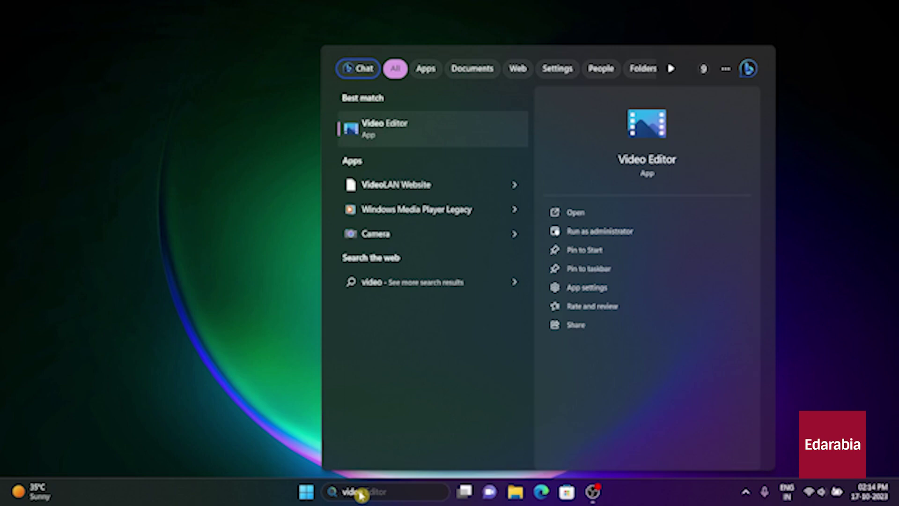
pyautogui.click(422, 127)
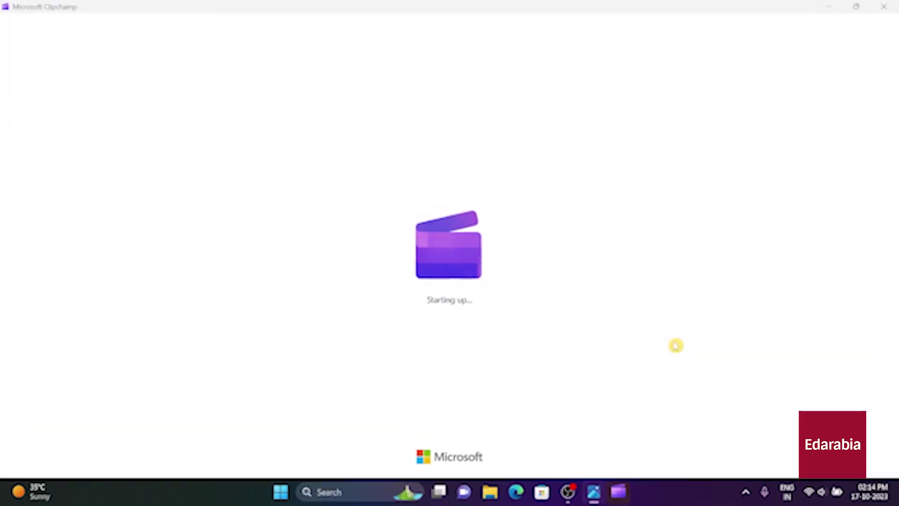
pyautogui.moveTo(857, 6)
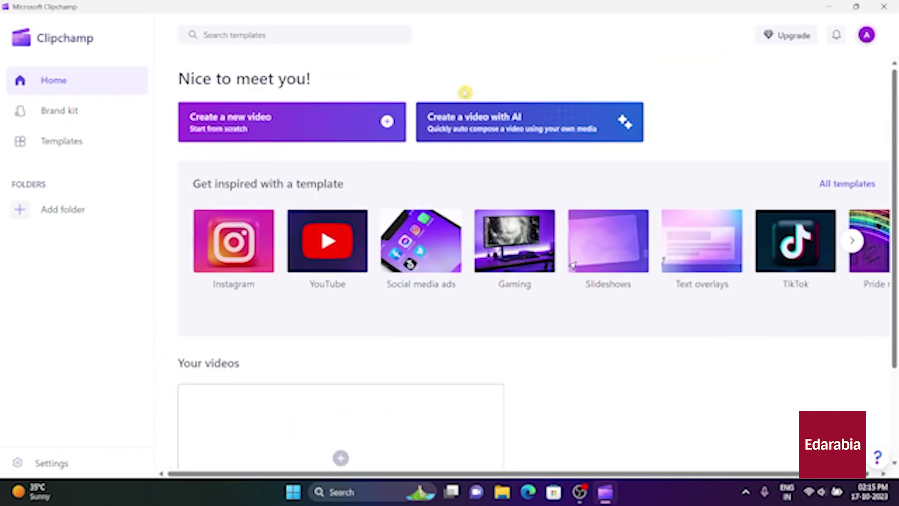
pyautogui.scroll(-3, 190, 248)
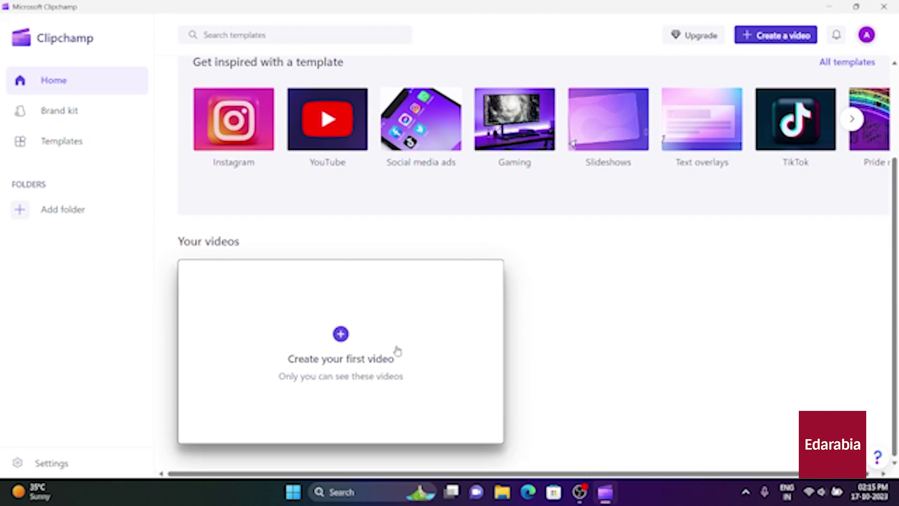
pyautogui.click(352, 306)
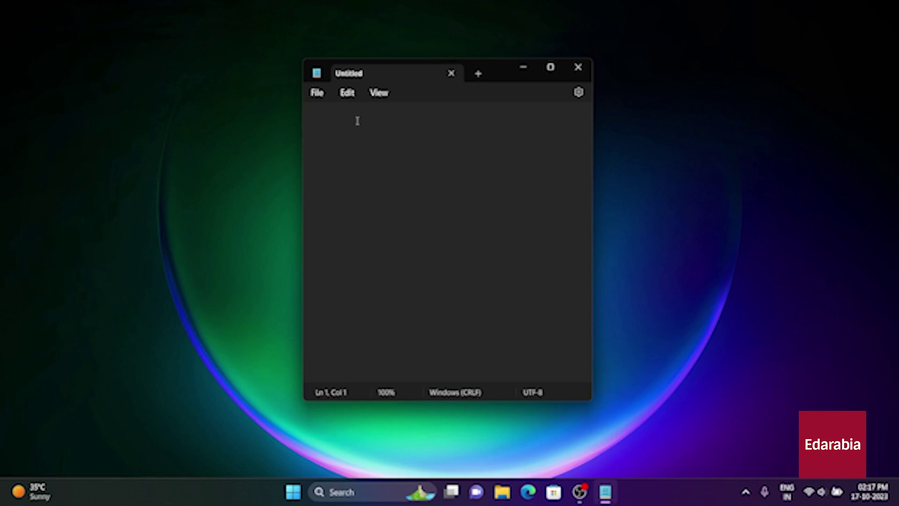
# - Start a Game Bar recording of the Notepad window and hide the overlay
pyautogui.press('super+g')
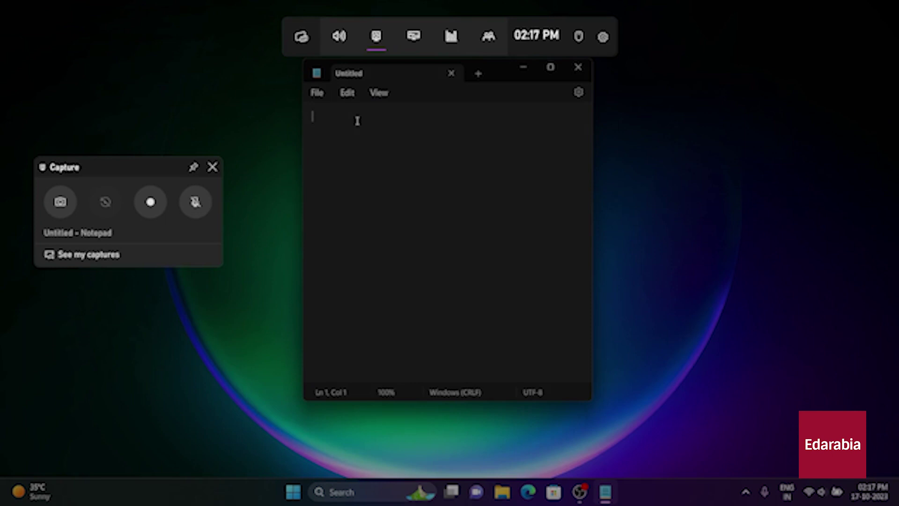
pyautogui.click(152, 202)
pyautogui.click(151, 202)
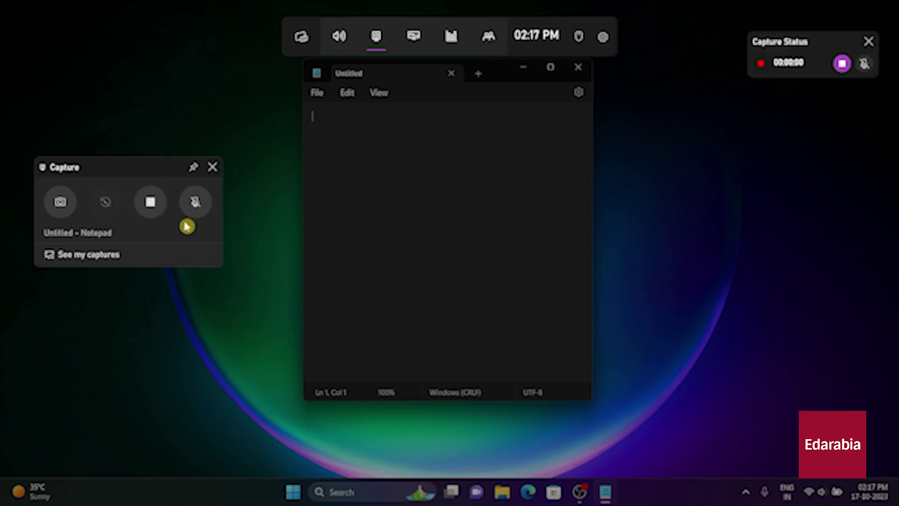
pyautogui.click(344, 124)
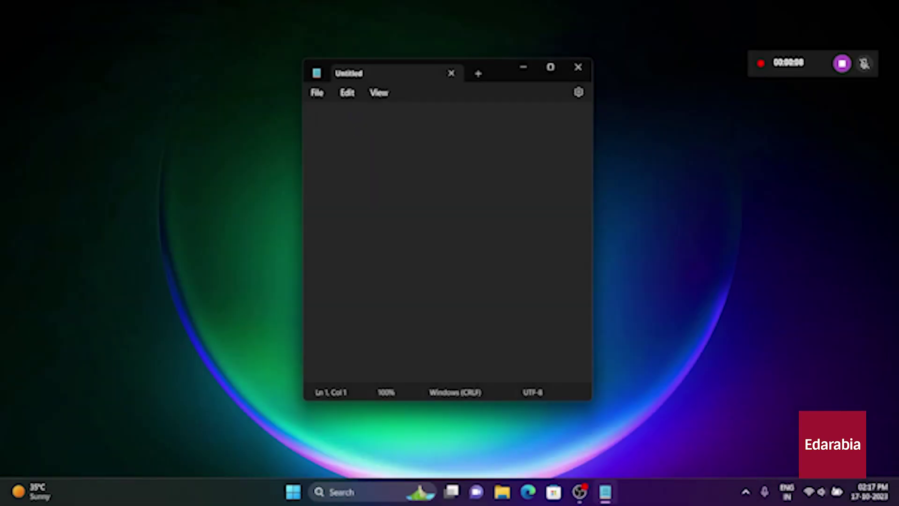
# - Type 'Don't forget to subscribe.' and 'Thank', then stop recording and open the clip in the gallery
pyautogui.write("Don't forget to ")
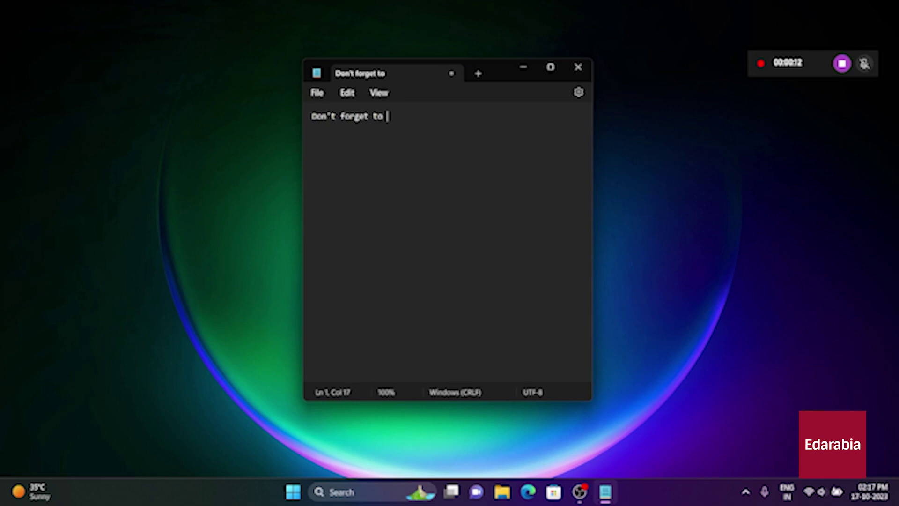
pyautogui.write('subscribe.')
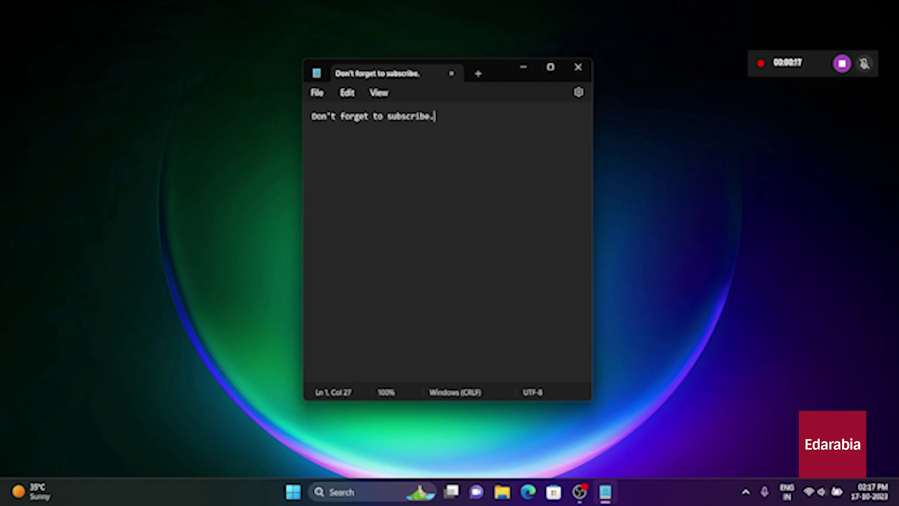
pyautogui.press('Return')
pyautogui.write('Thank you for watching!')
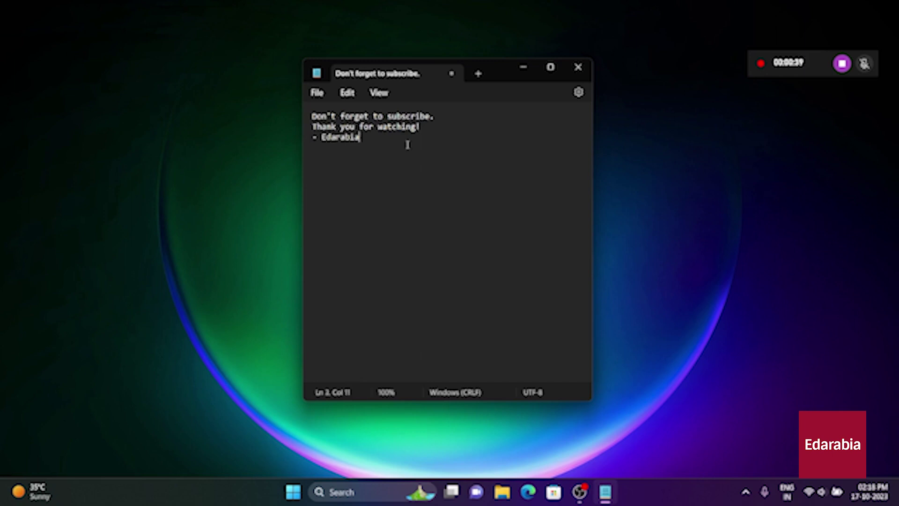
pyautogui.click(844, 66)
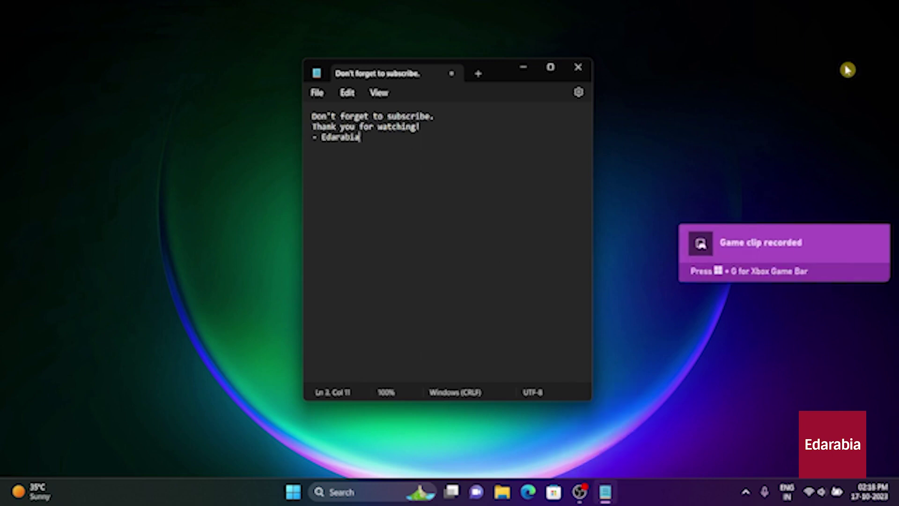
pyautogui.click(765, 252)
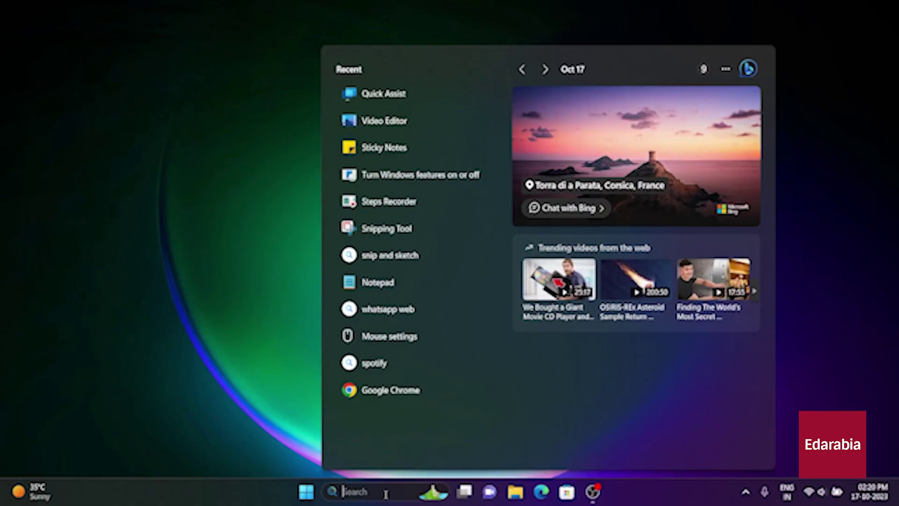
pyautogui.write('qui')
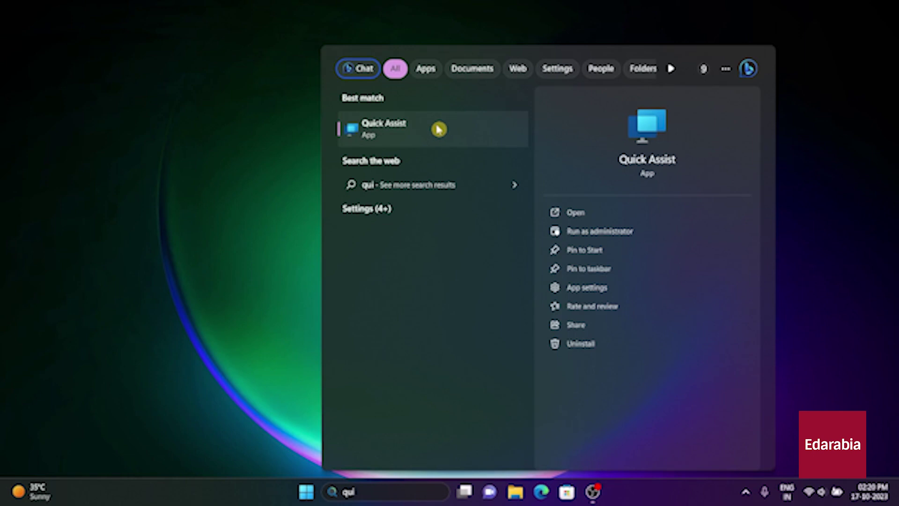
pyautogui.click(439, 129)
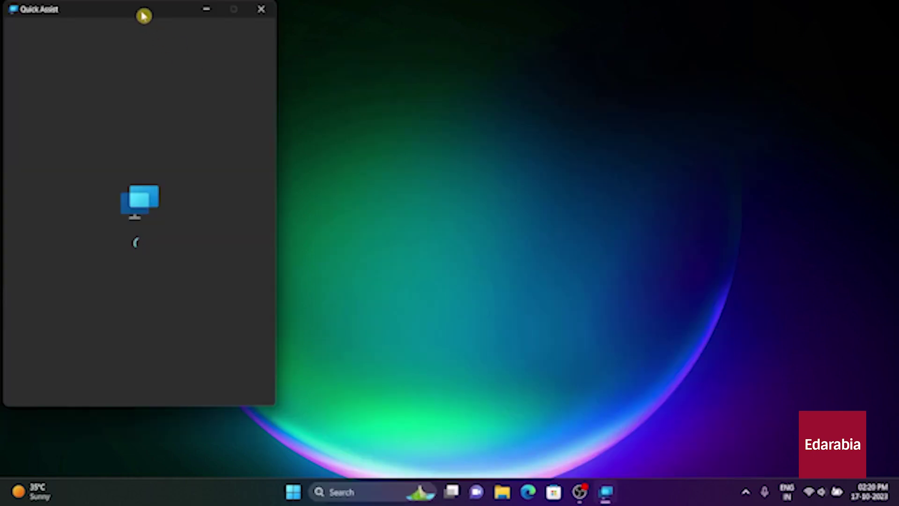
pyautogui.moveTo(144, 15); pyautogui.dragTo(448, 49)
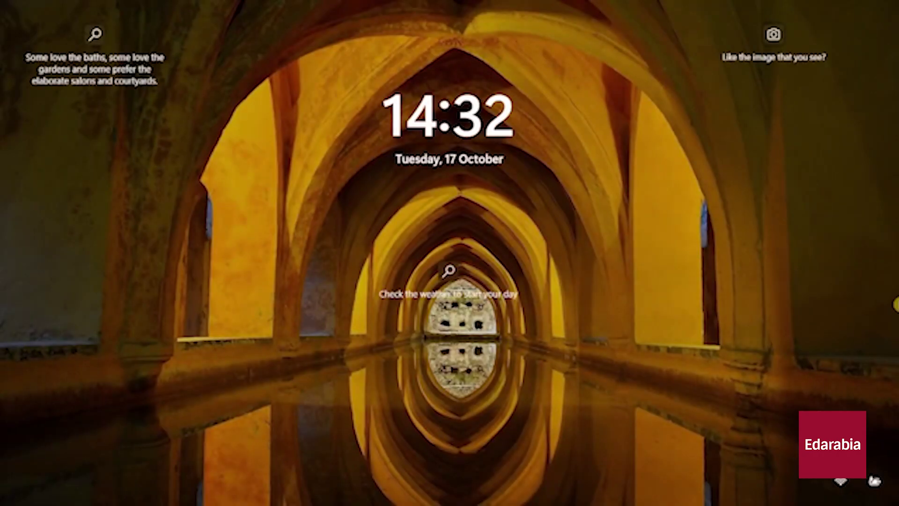
# - Open the Lock screen page from the desktop's Personalize settings
pyautogui.moveTo(87, 82)
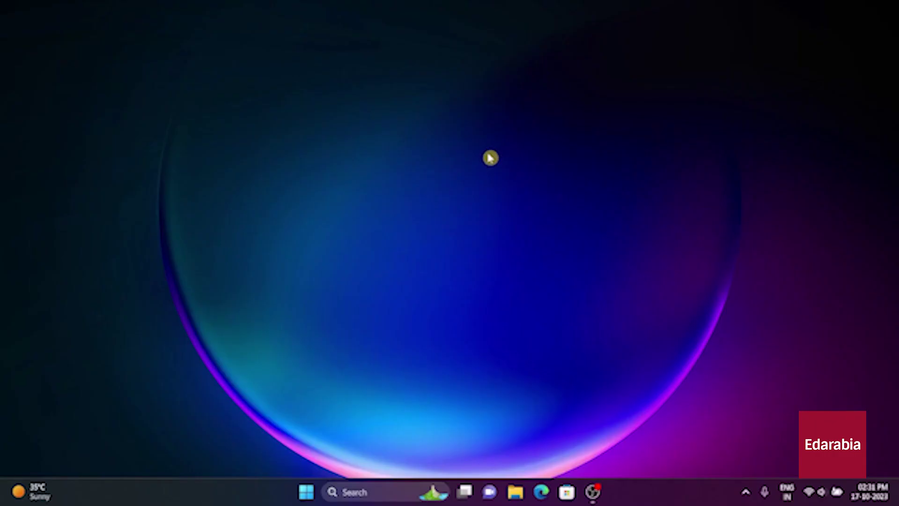
pyautogui.rightClick(490, 157)
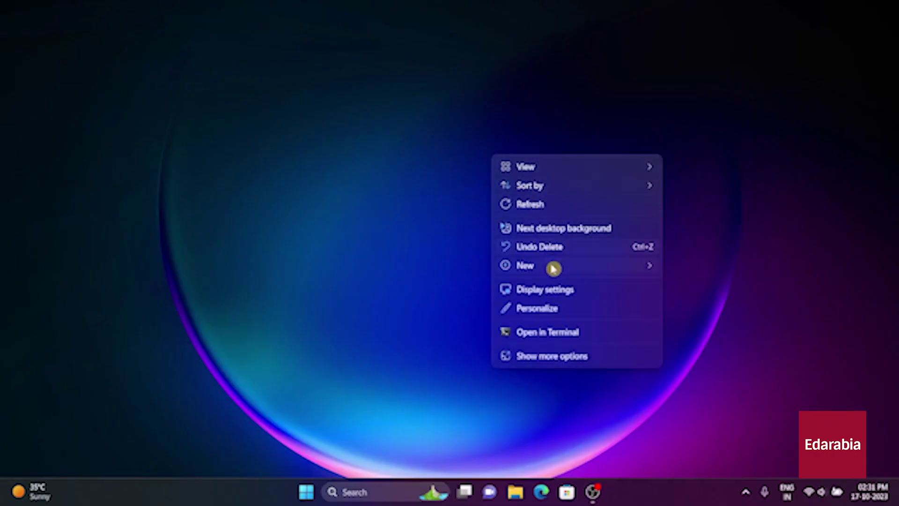
pyautogui.click(554, 309)
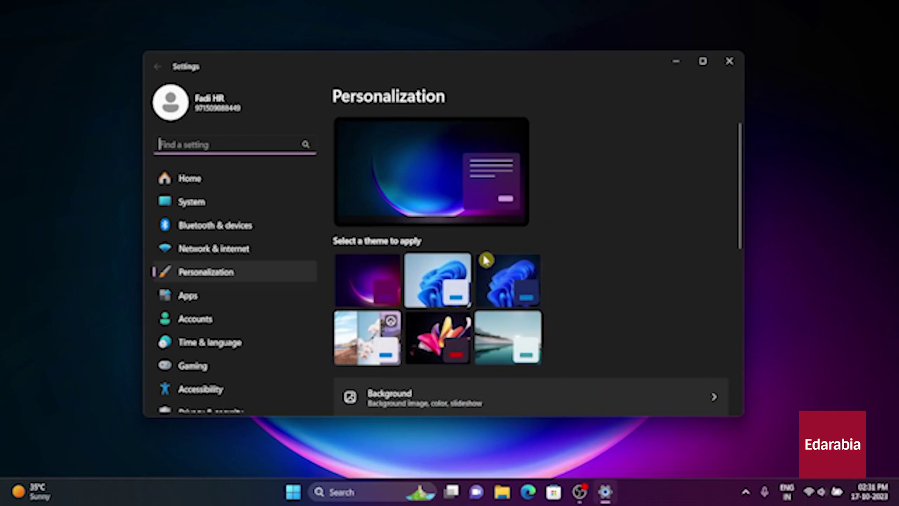
pyautogui.scroll(-5, 534, 285)
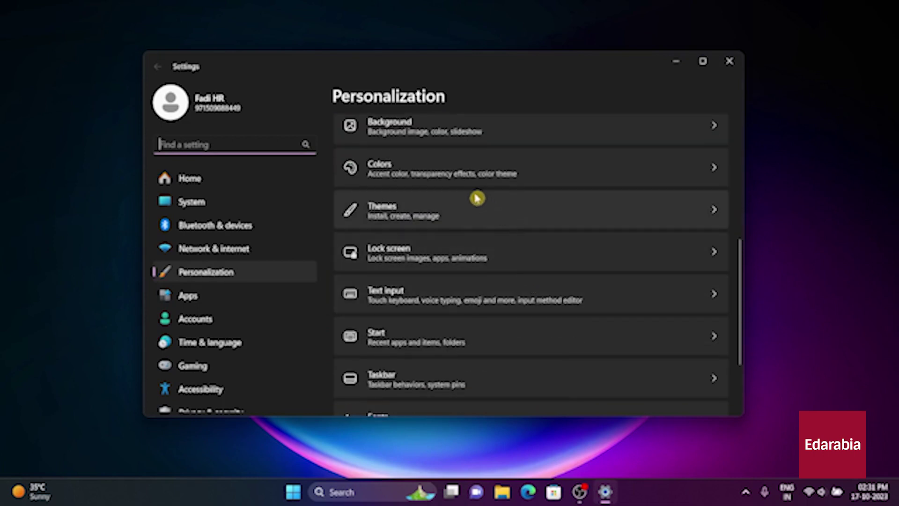
pyautogui.click(531, 256)
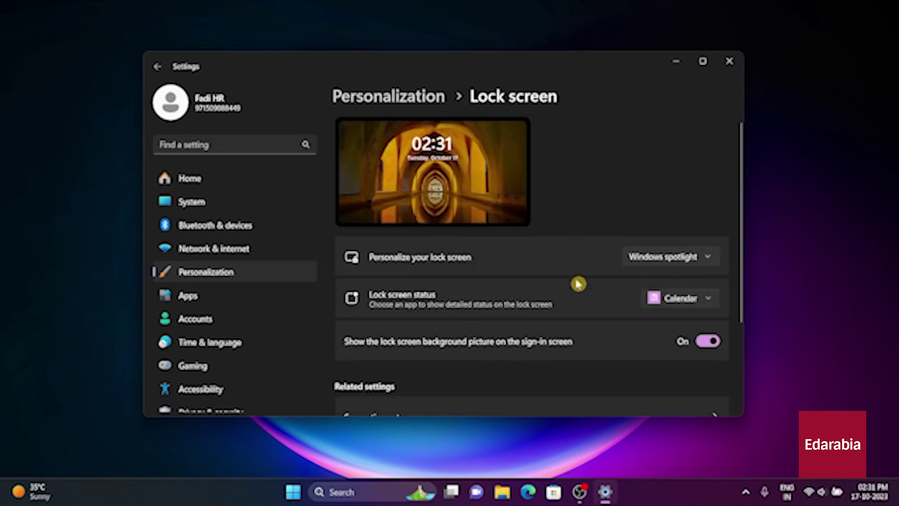
# - Keep Windows spotlight as the lock screen background and Calendar as the status app
pyautogui.click(702, 258)
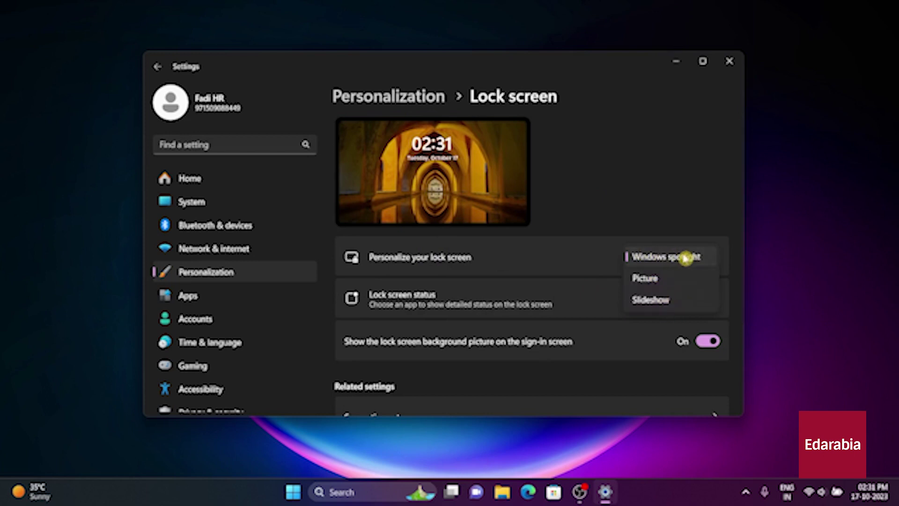
pyautogui.click(670, 261)
pyautogui.click(697, 300)
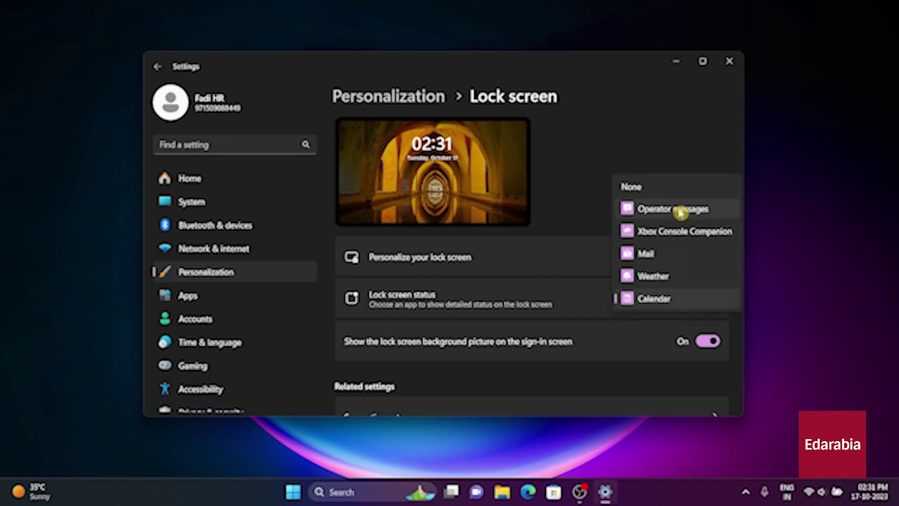
pyautogui.click(691, 305)
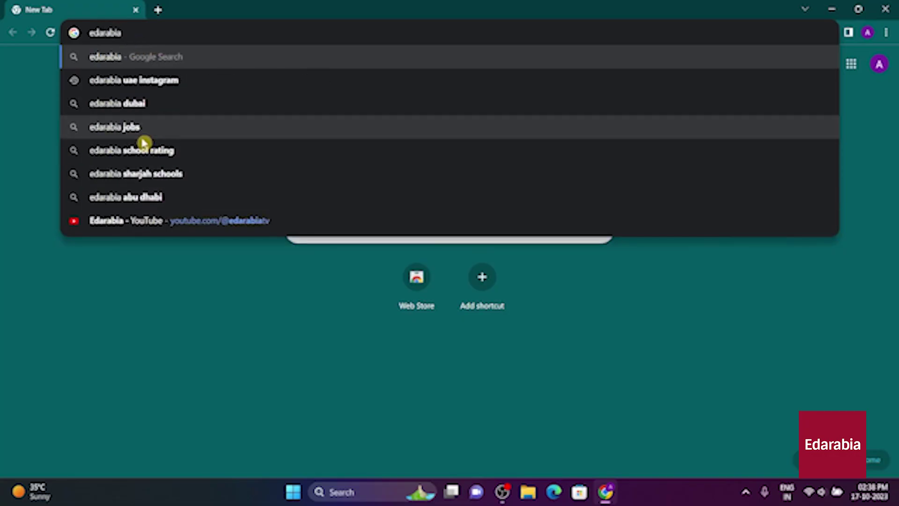
# - Load edarabia.com in Chrome, then restore the window to a smaller size with Win+Down
pyautogui.write('.com')
pyautogui.press('Return')
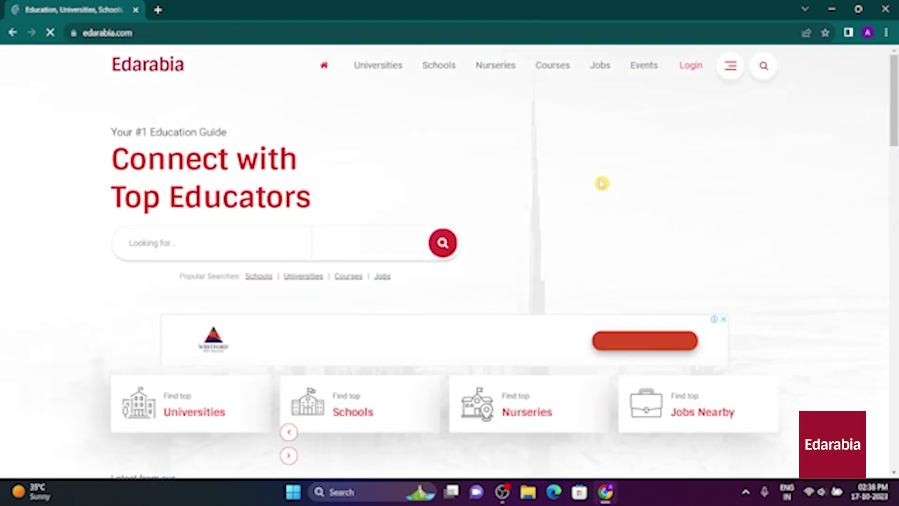
pyautogui.press('super+Down')
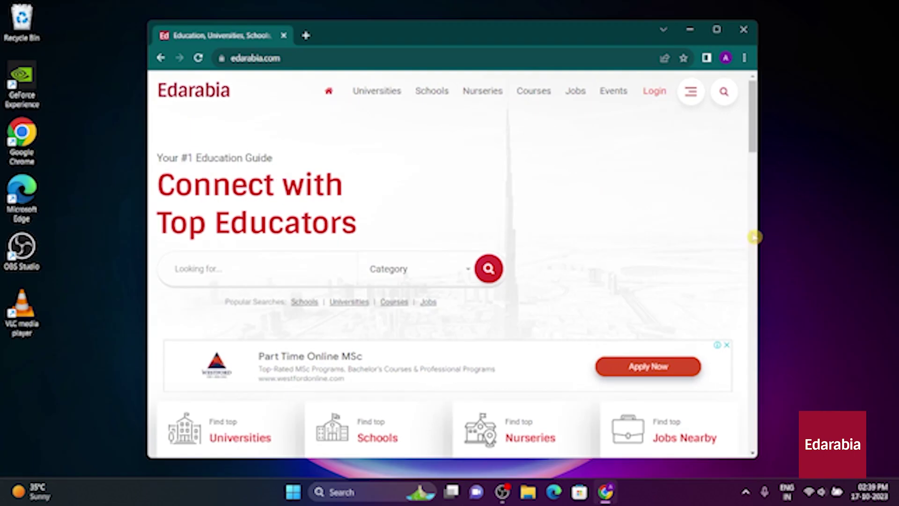
# - Create an Edarabia site shortcut via More tools > Create shortcut
pyautogui.click(744, 59)
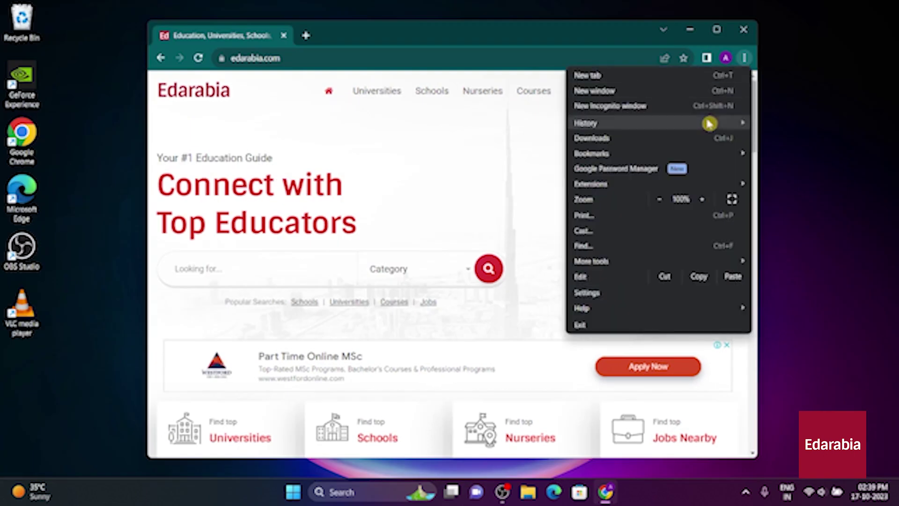
pyautogui.moveTo(663, 266)
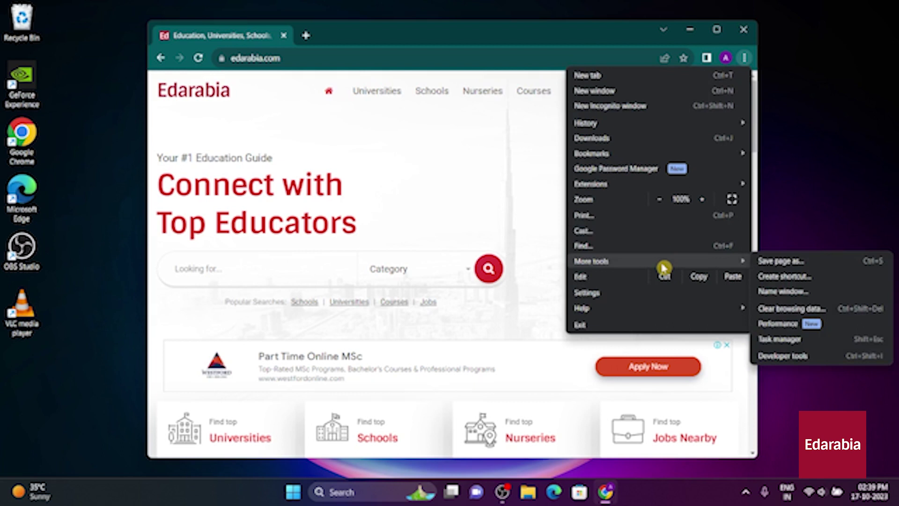
pyautogui.click(793, 276)
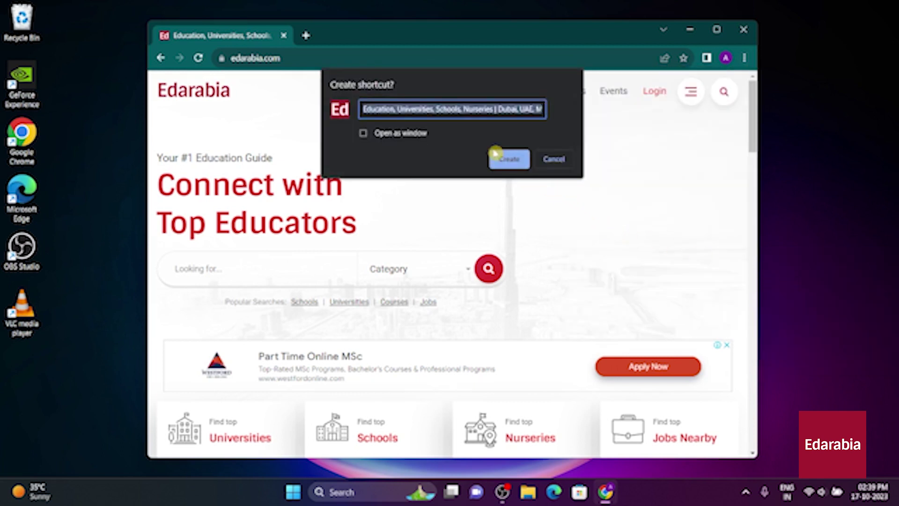
pyautogui.click(508, 160)
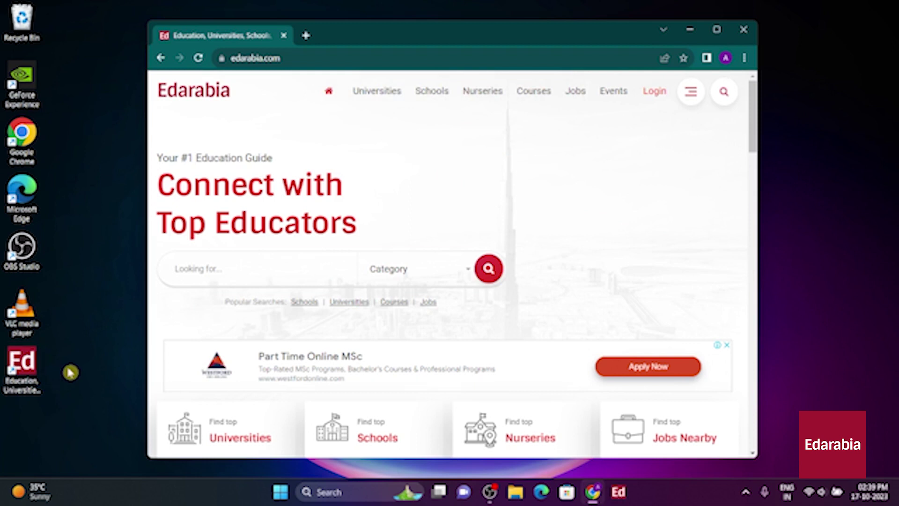
# - Pin the Edarabia desktop shortcut to Start, then close Chrome
pyautogui.rightClick(27, 368)
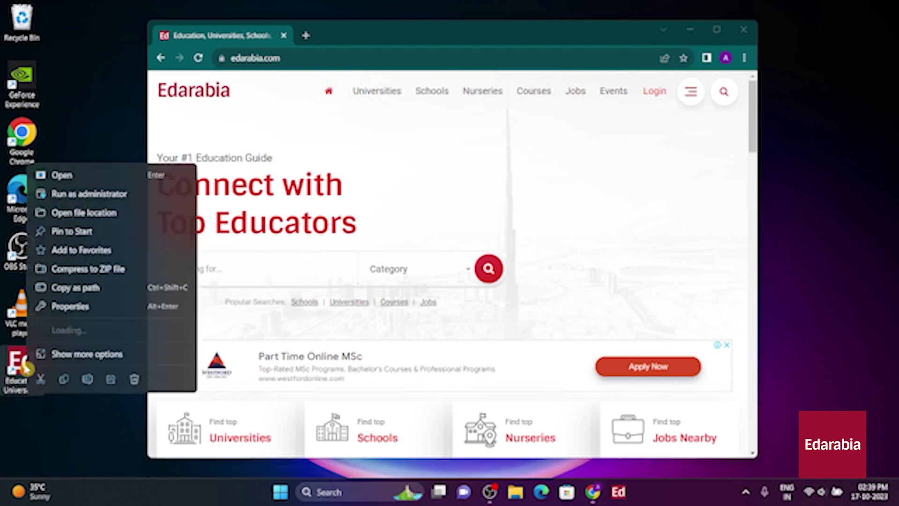
pyautogui.click(75, 359)
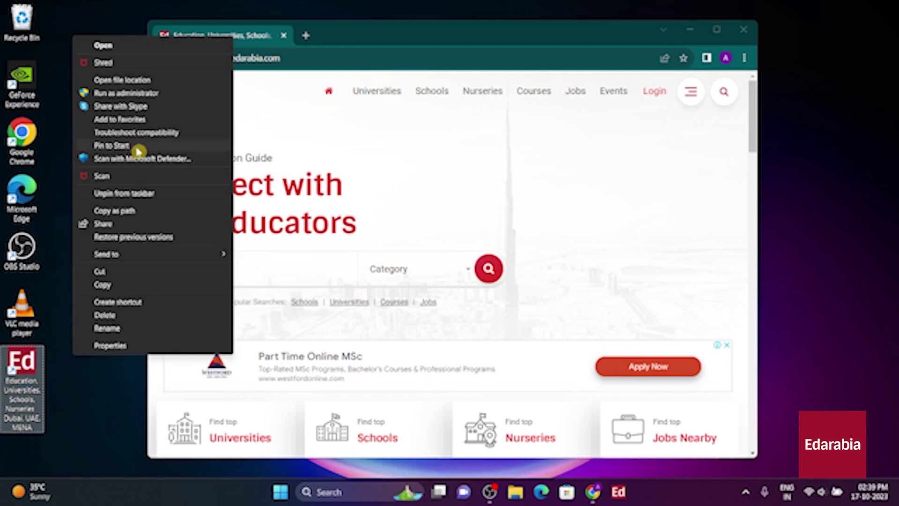
pyautogui.click(139, 151)
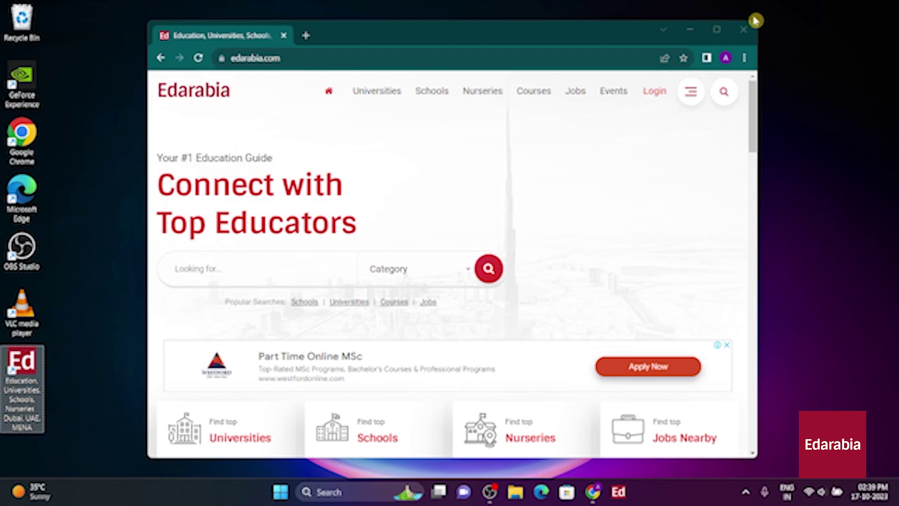
pyautogui.click(745, 31)
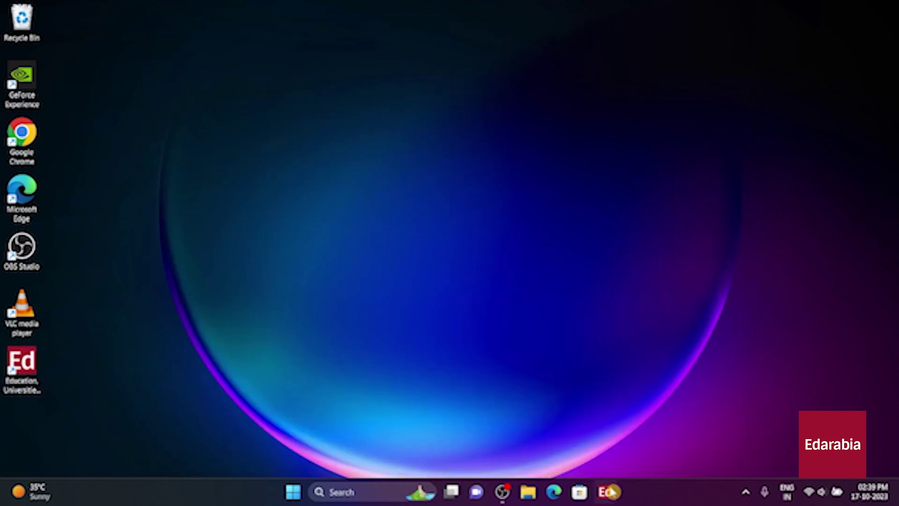
# - Launch Edarabia from its pinned taskbar icon and maximize the Chrome window
pyautogui.click(609, 492)
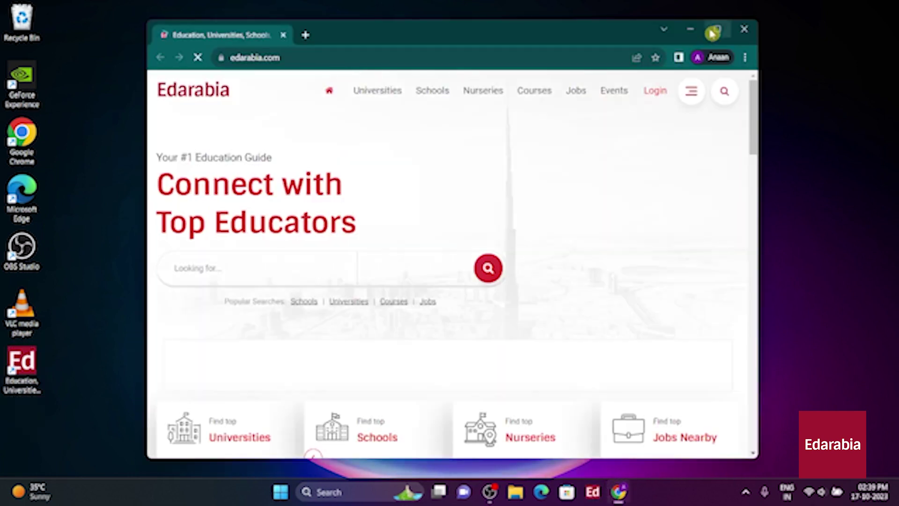
pyautogui.click(717, 29)
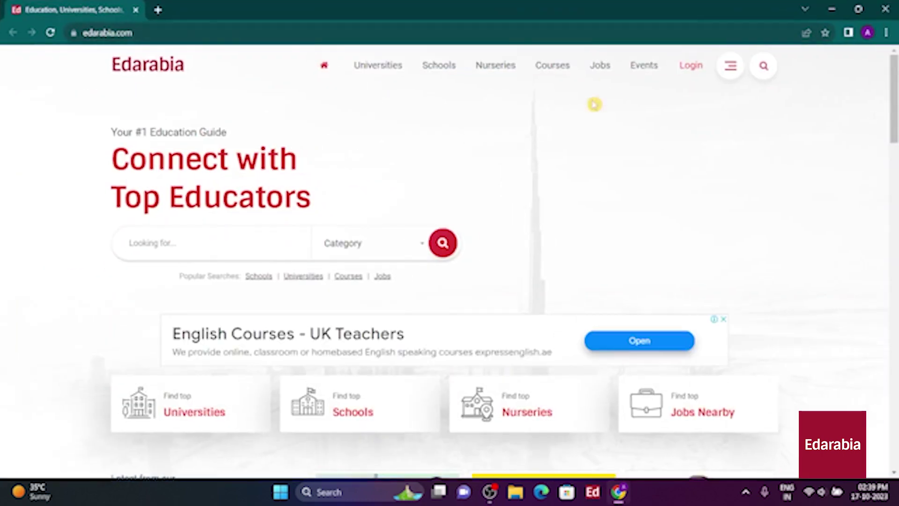